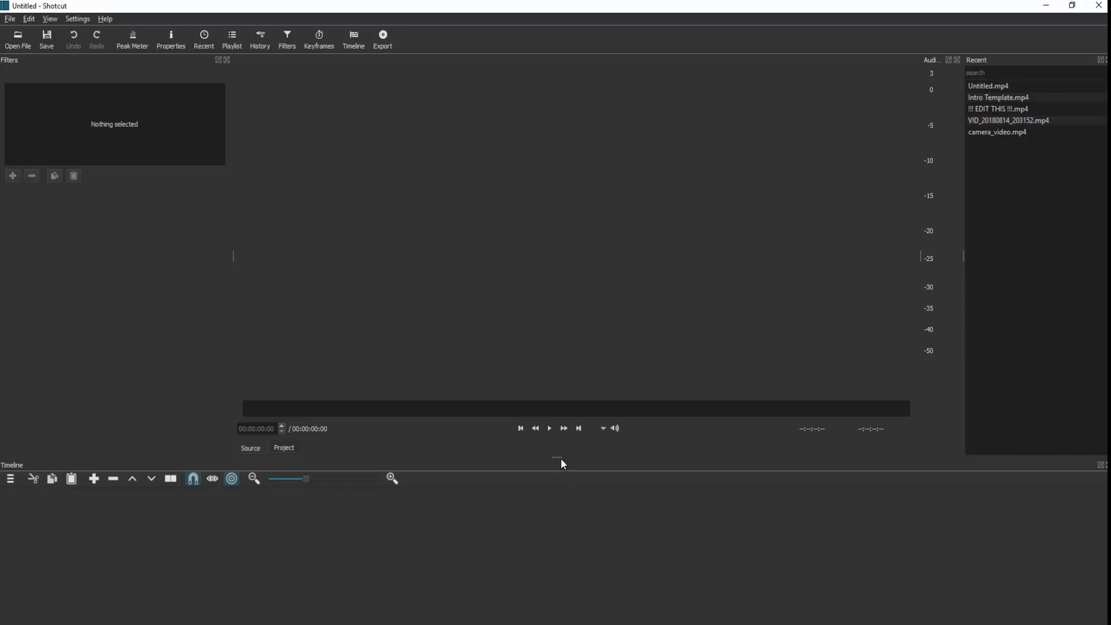
- Add a V1 video track and an A1 audio track, and make the timeline panel taller
mouse_move(560, 458)
mouse_down()
mouse_move(559, 251)
mouse_move(545, 455)
mouse_up()
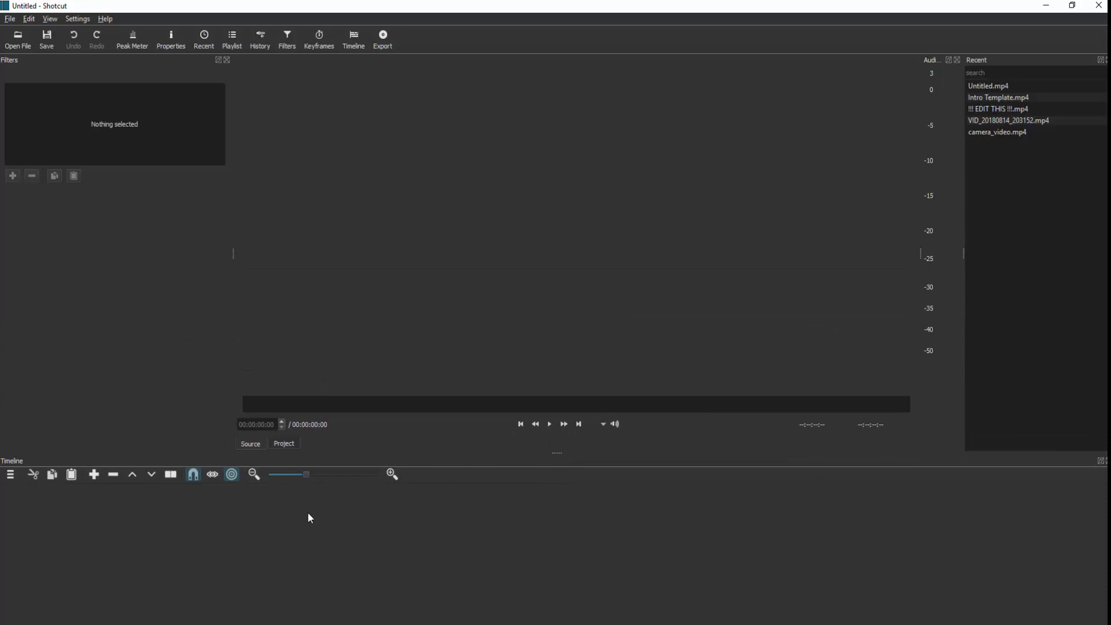
click(11, 480)
click(52, 502)
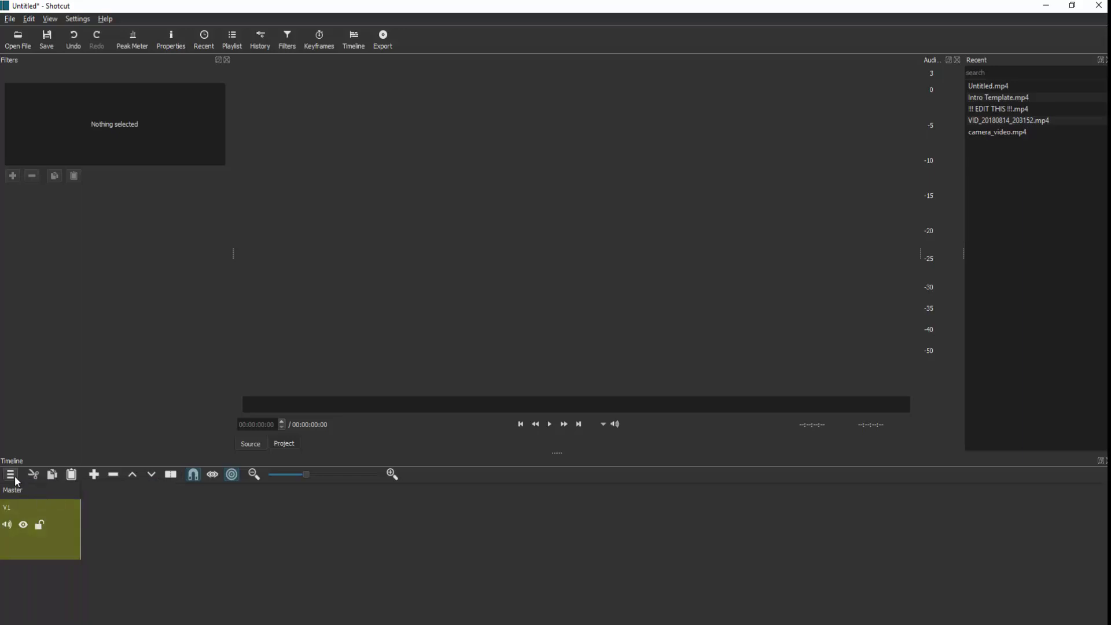
click(10, 475)
click(64, 485)
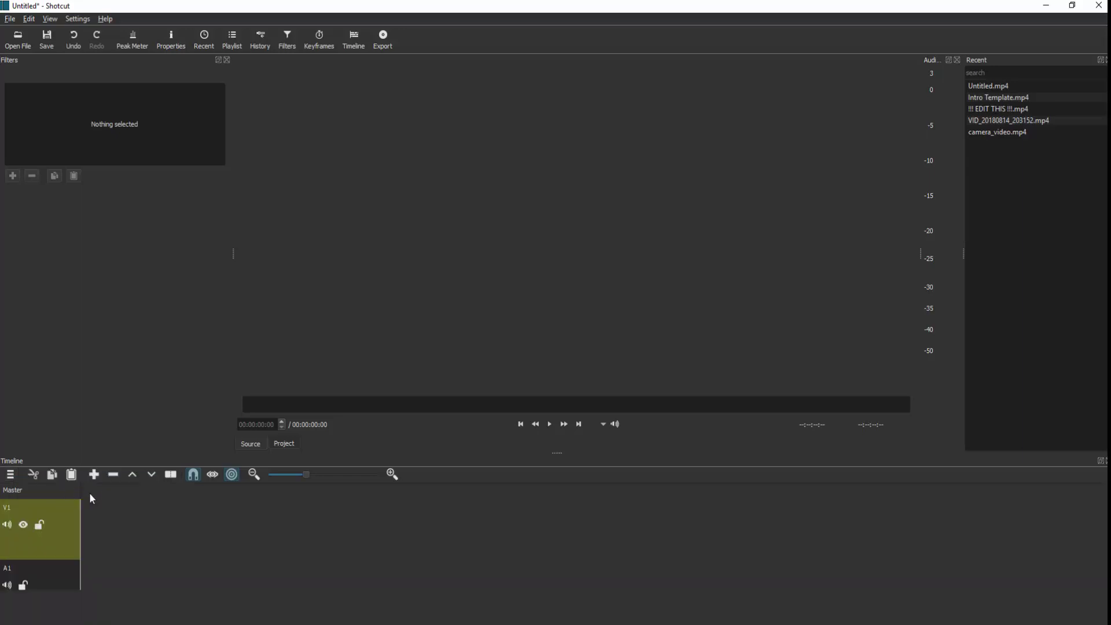
drag(559, 455, 566, 373)
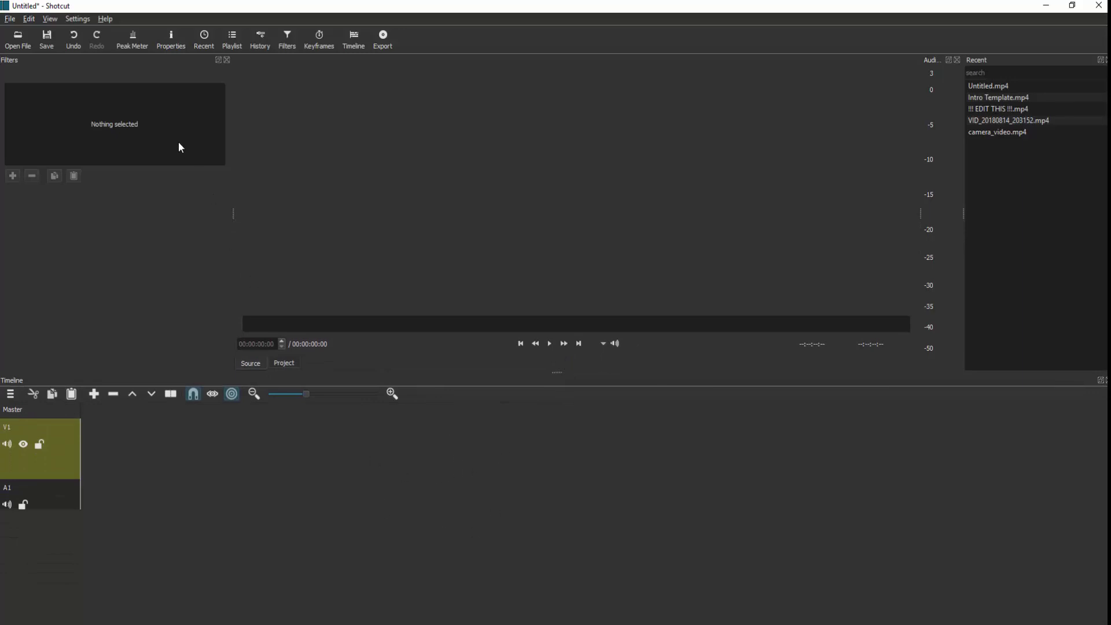
- Open Intro Template.mp4 and place it at the start of track V1
click(20, 37)
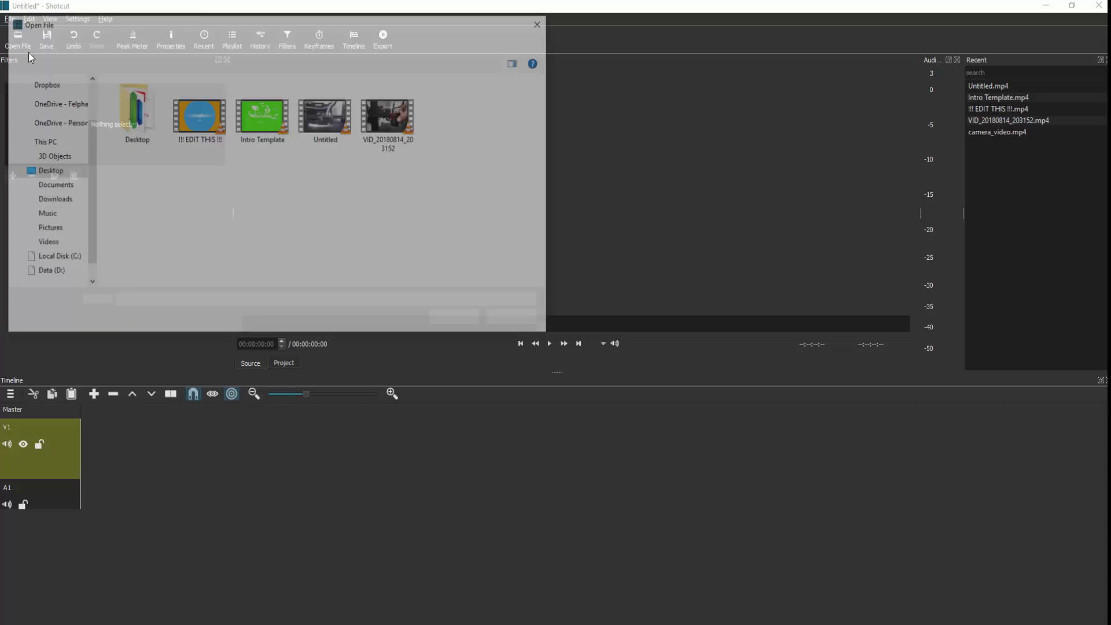
click(264, 126)
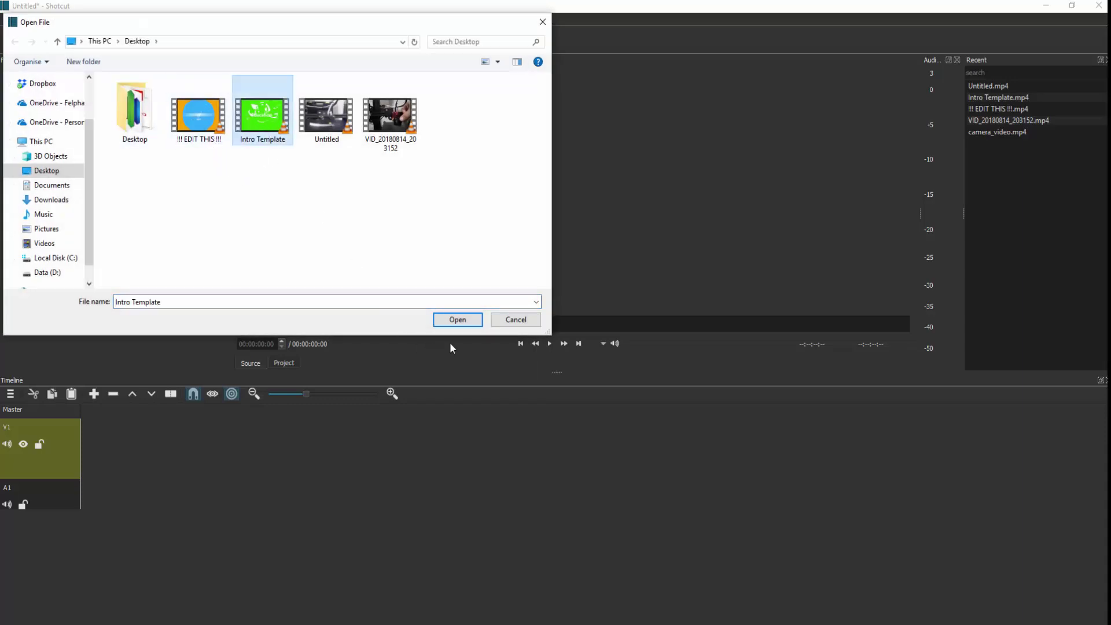
click(457, 320)
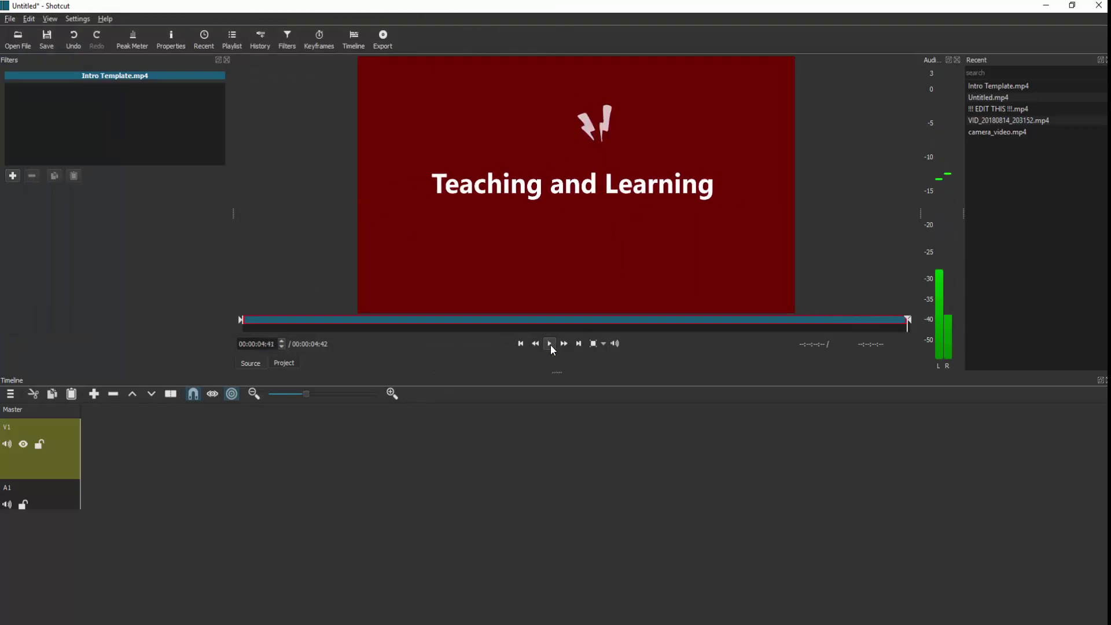
drag(537, 208, 84, 459)
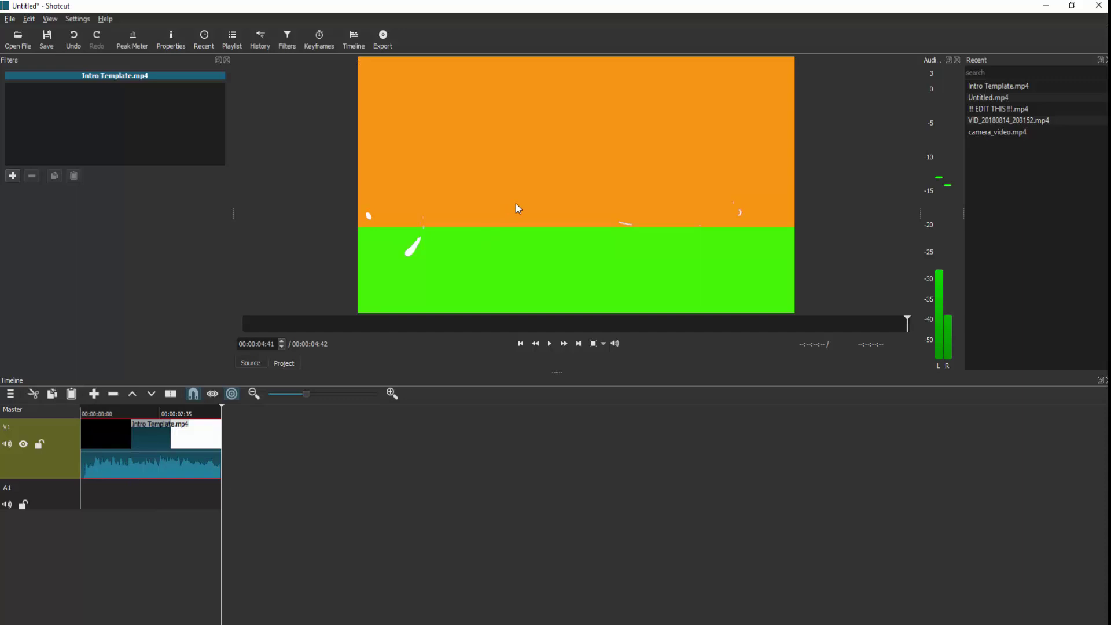
- Open Untitled.mp4 and place it on V1 right after the intro clip
click(18, 39)
click(326, 119)
click(456, 321)
drag(519, 279, 221, 453)
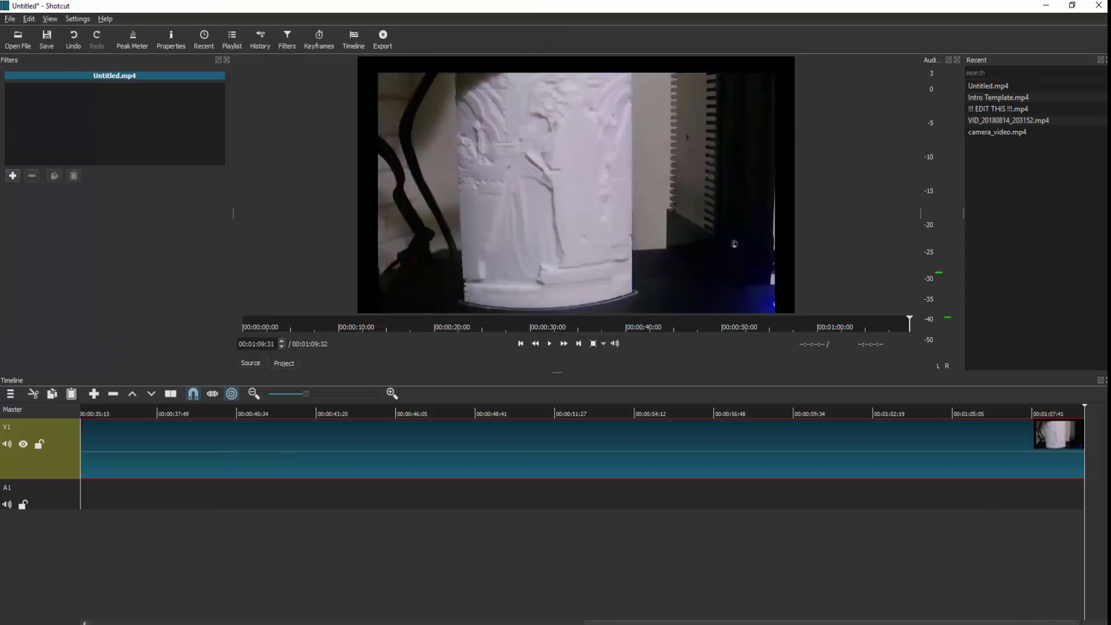
- Split the Untitled clip at the playhead, delete the rest, and review the trimmed end
drag(1085, 409, 319, 437)
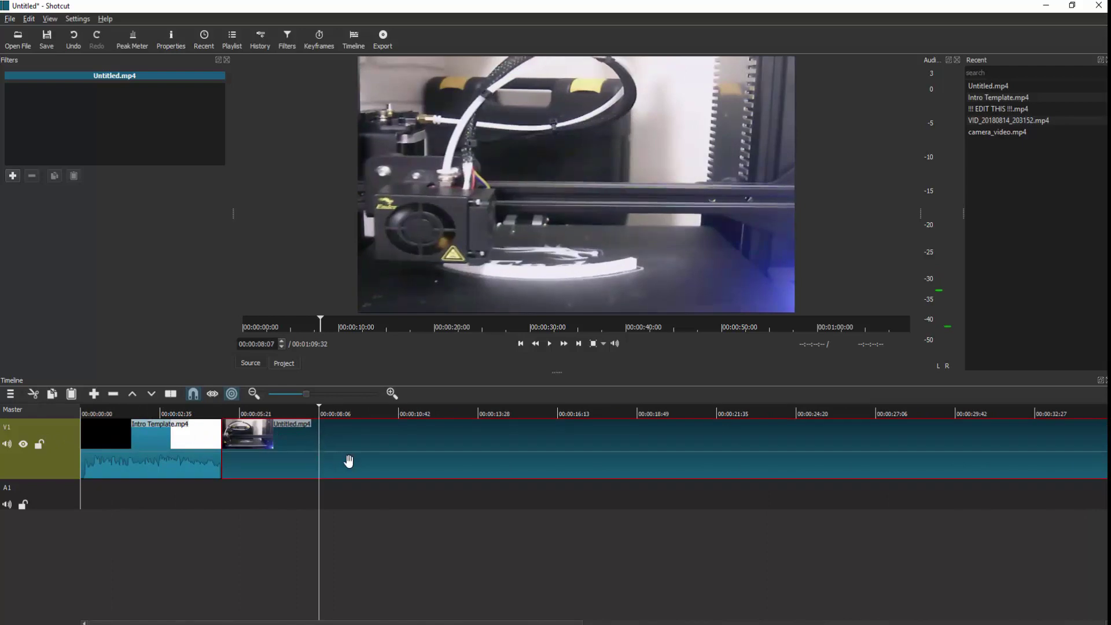
click(172, 395)
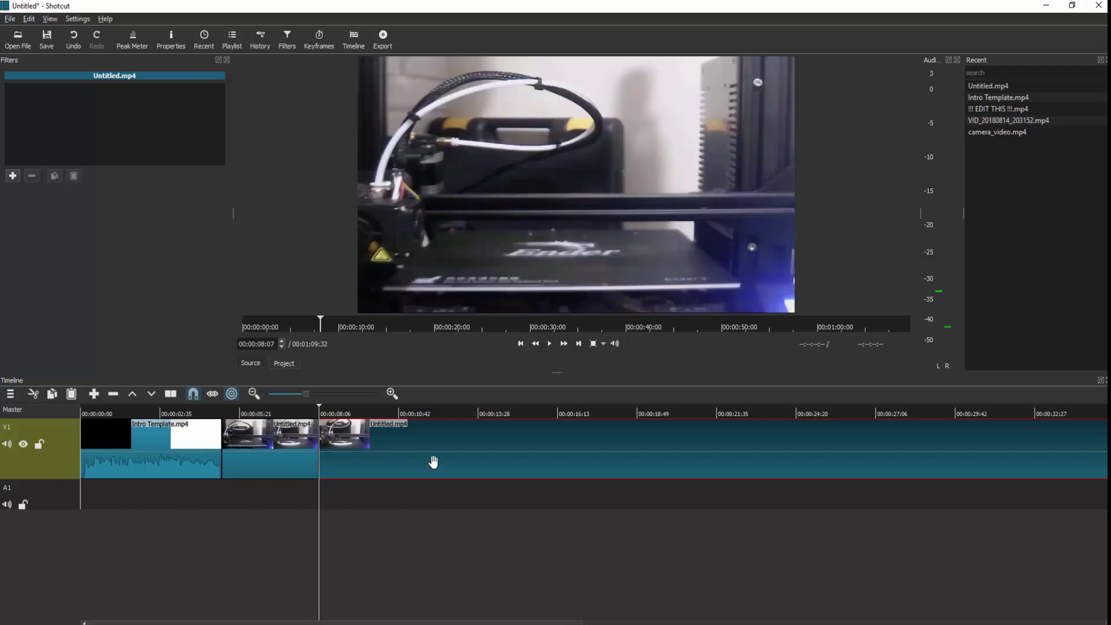
key(Delete)
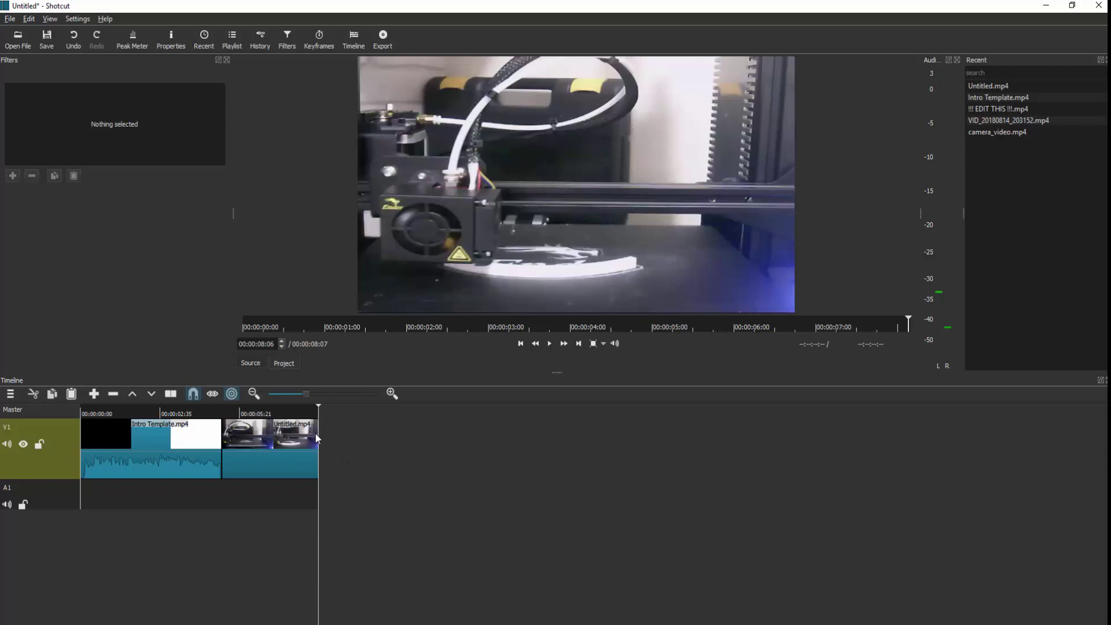
drag(317, 410, 320, 442)
mouse_move(317, 408)
mouse_down()
mouse_move(231, 412)
mouse_move(318, 414)
mouse_up()
- Open !!! EDIT THIS !!!.mp4 and add it to V1 after the printer clip
click(18, 39)
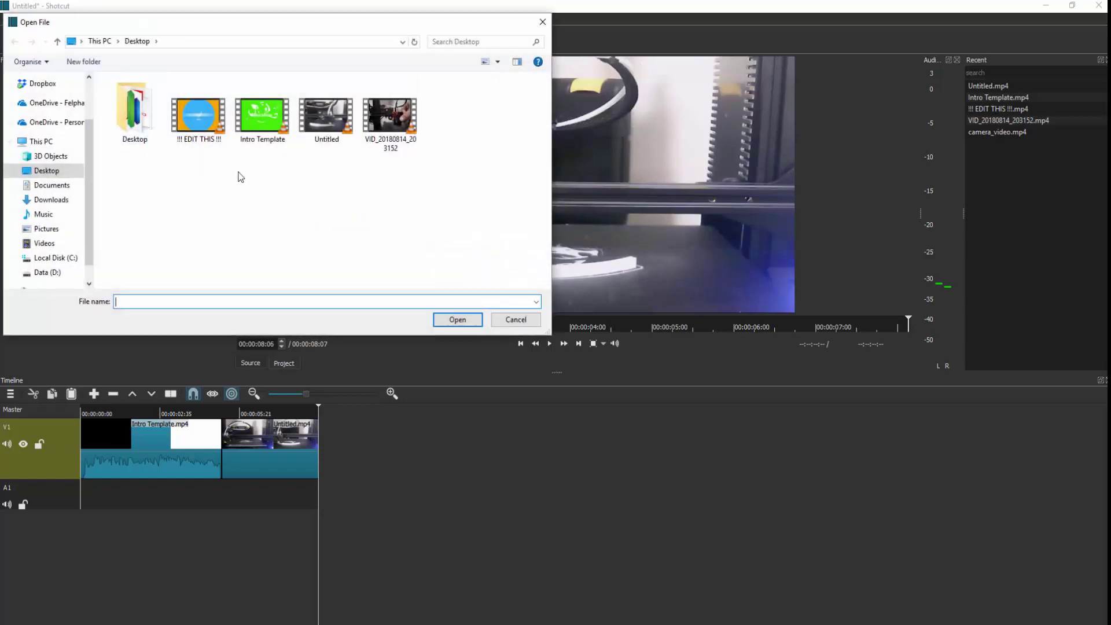
click(199, 127)
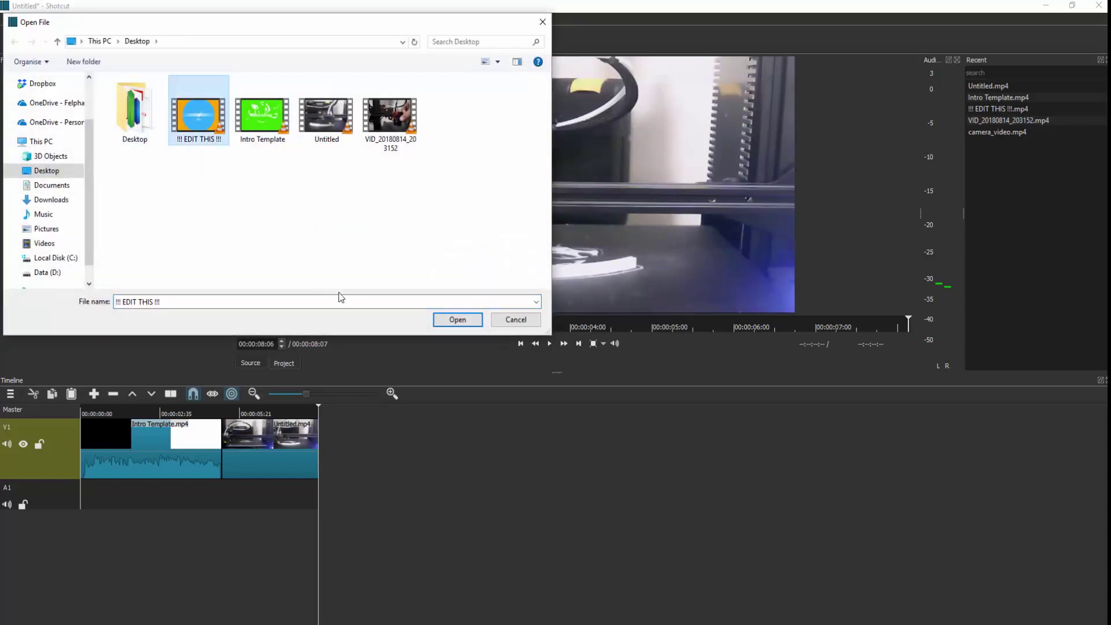
click(456, 320)
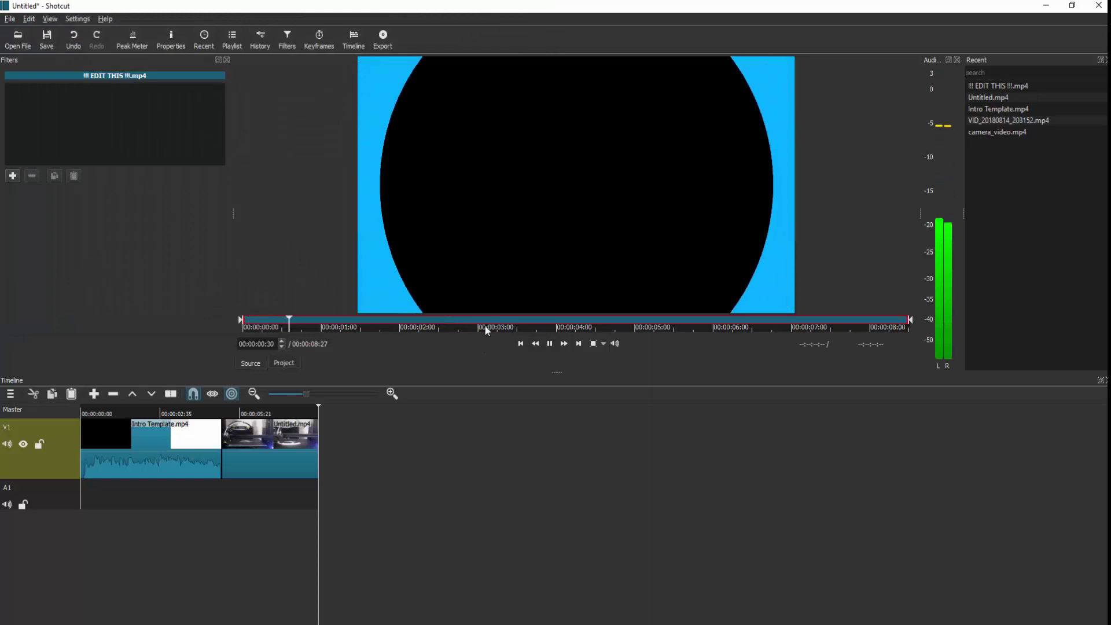
drag(522, 211, 373, 442)
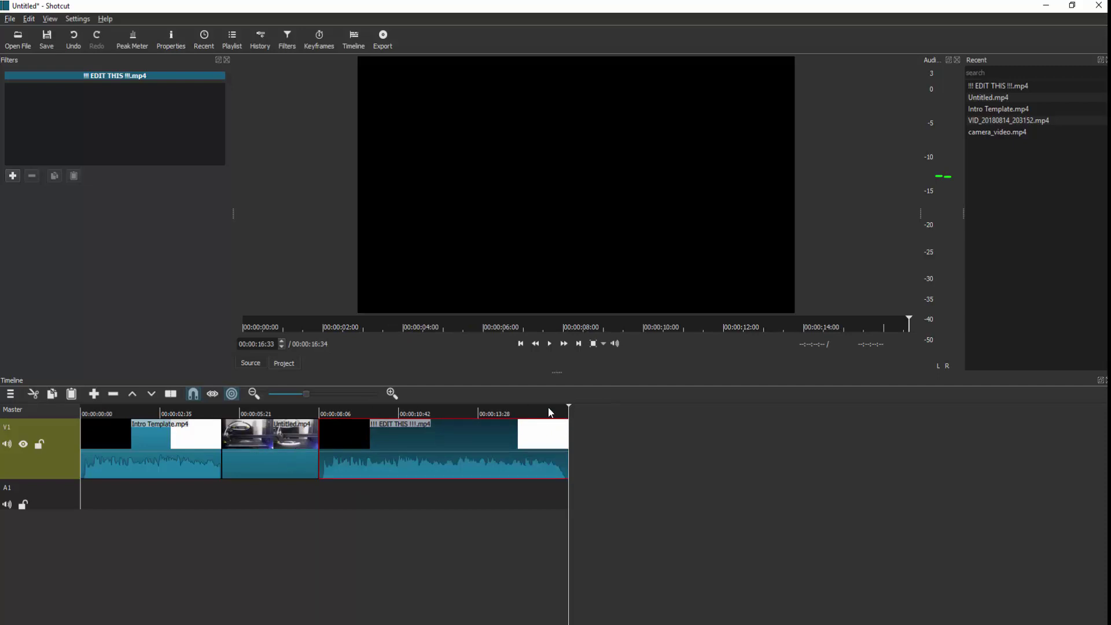
drag(568, 405, 245, 422)
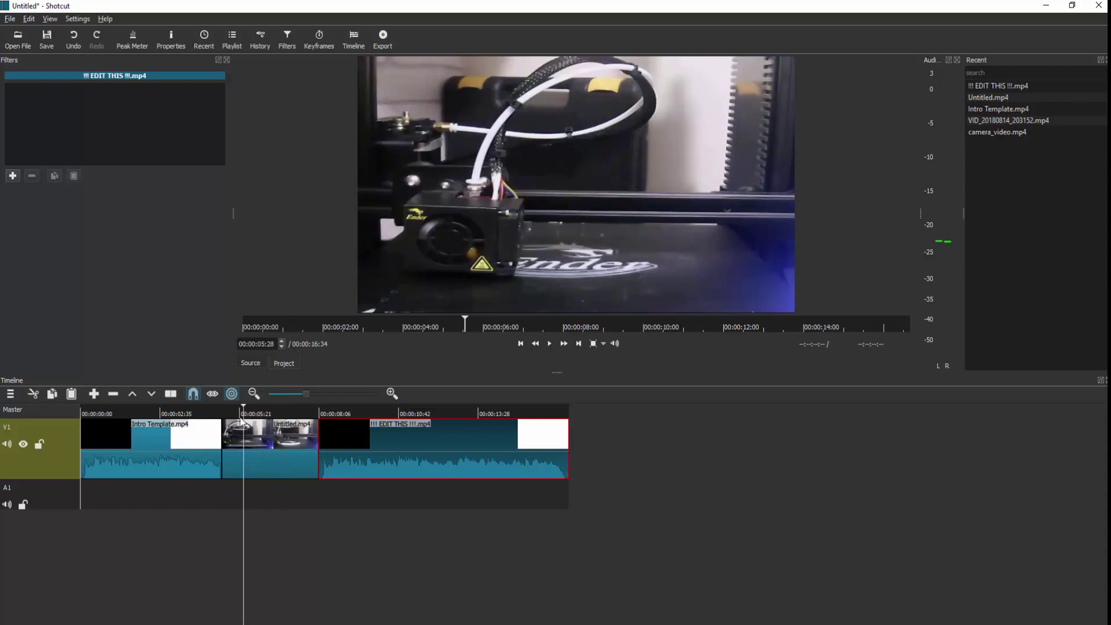
- Split the Untitled clip at about 00:00:05:28 and select its second piece
click(166, 397)
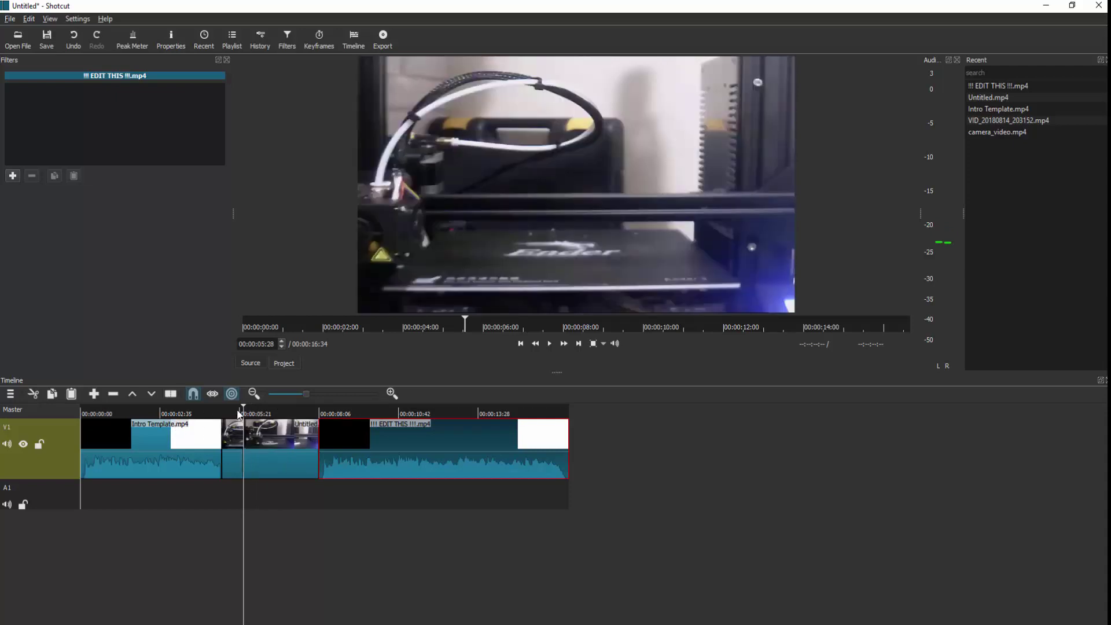
drag(244, 409, 294, 418)
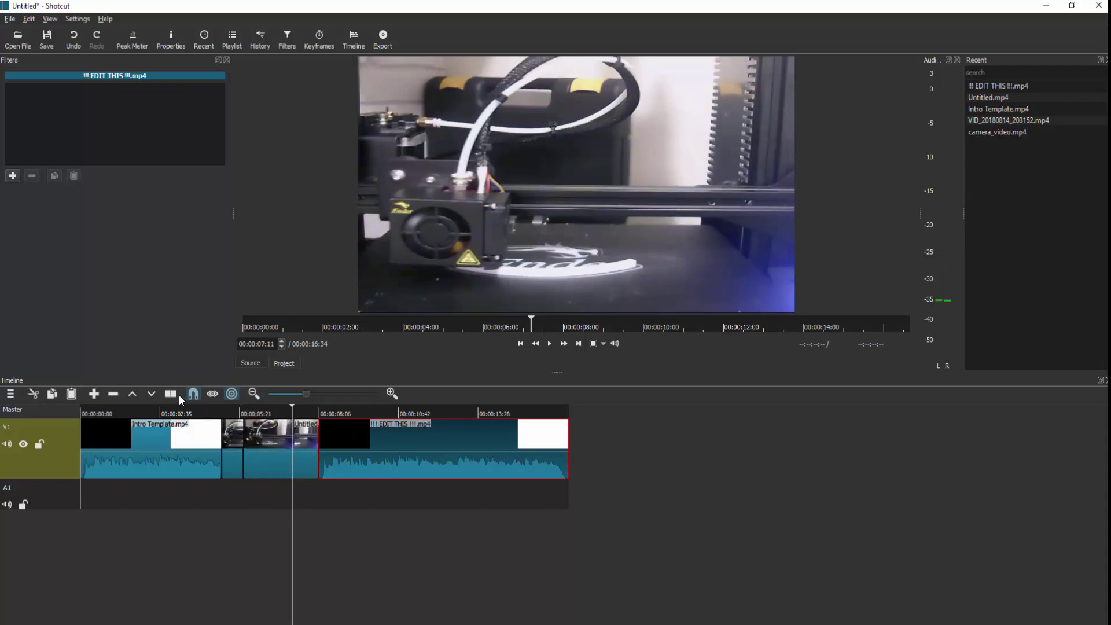
click(272, 446)
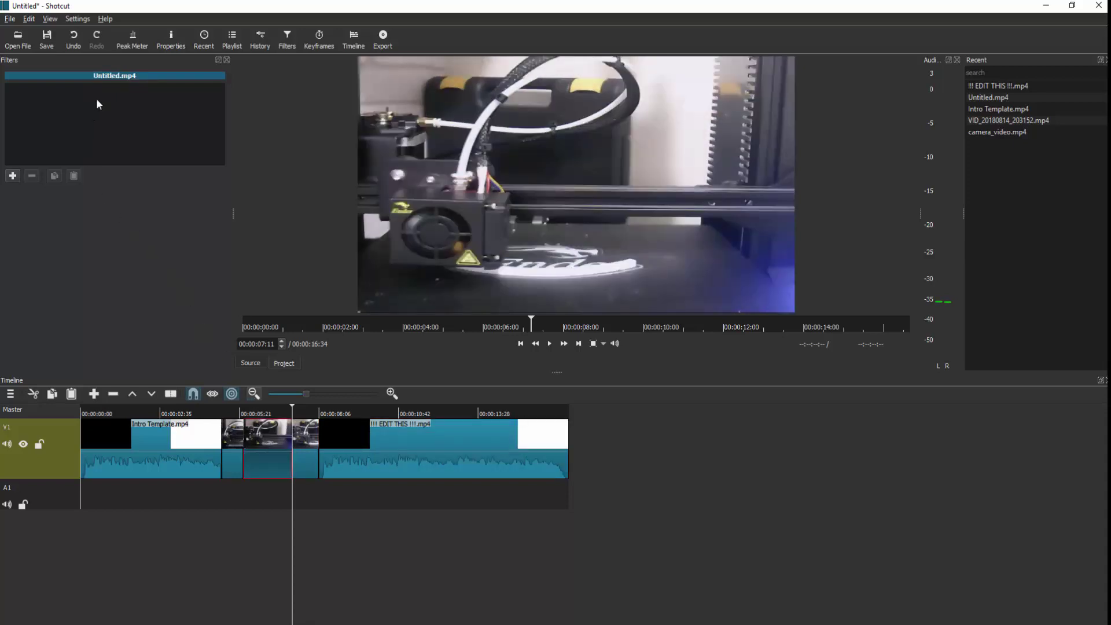
- Open the filter list and browse the Video, Audio and Favorites categories
click(13, 175)
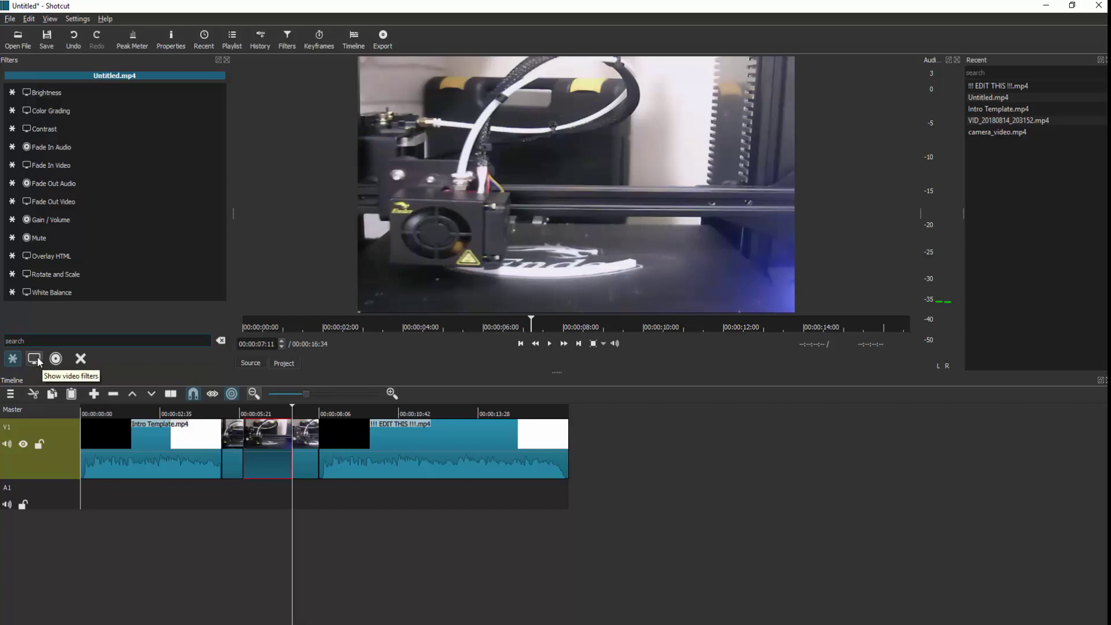
click(35, 358)
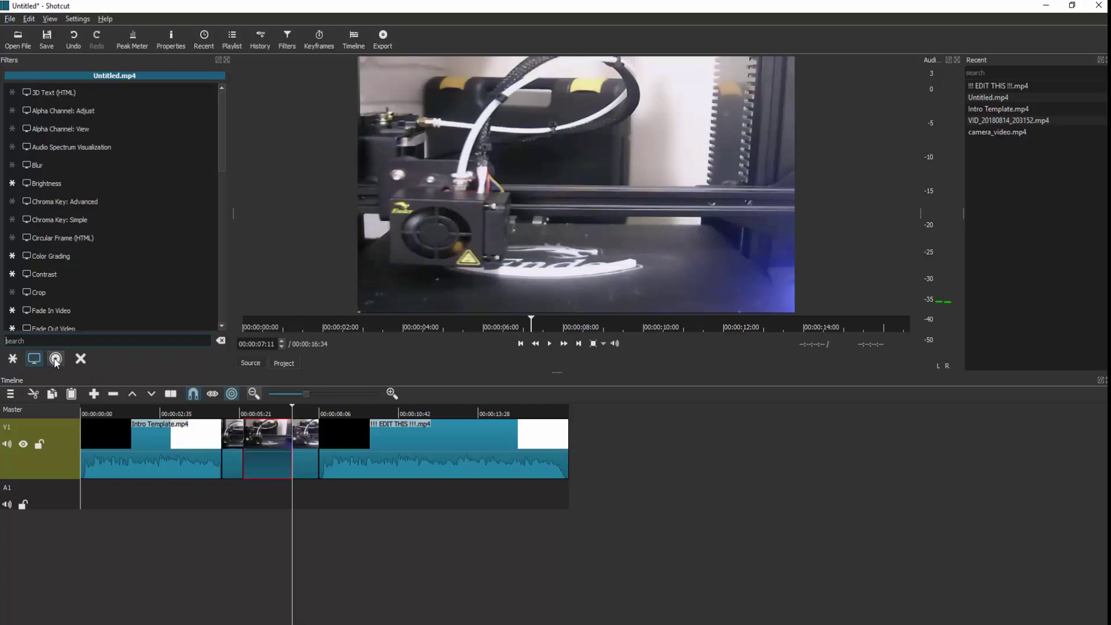
click(55, 360)
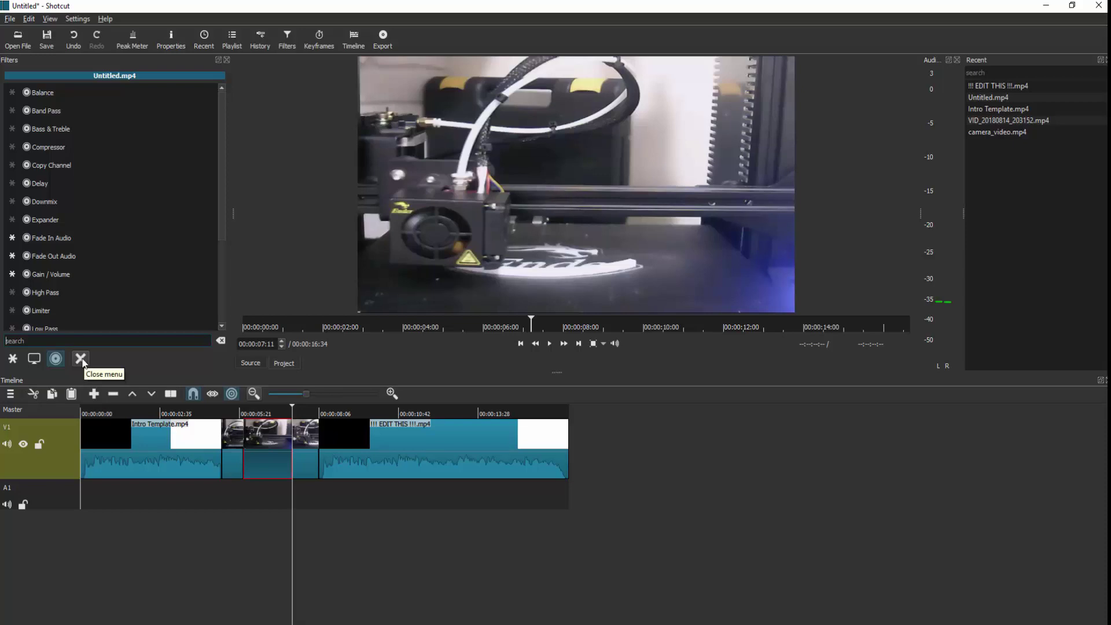
click(32, 360)
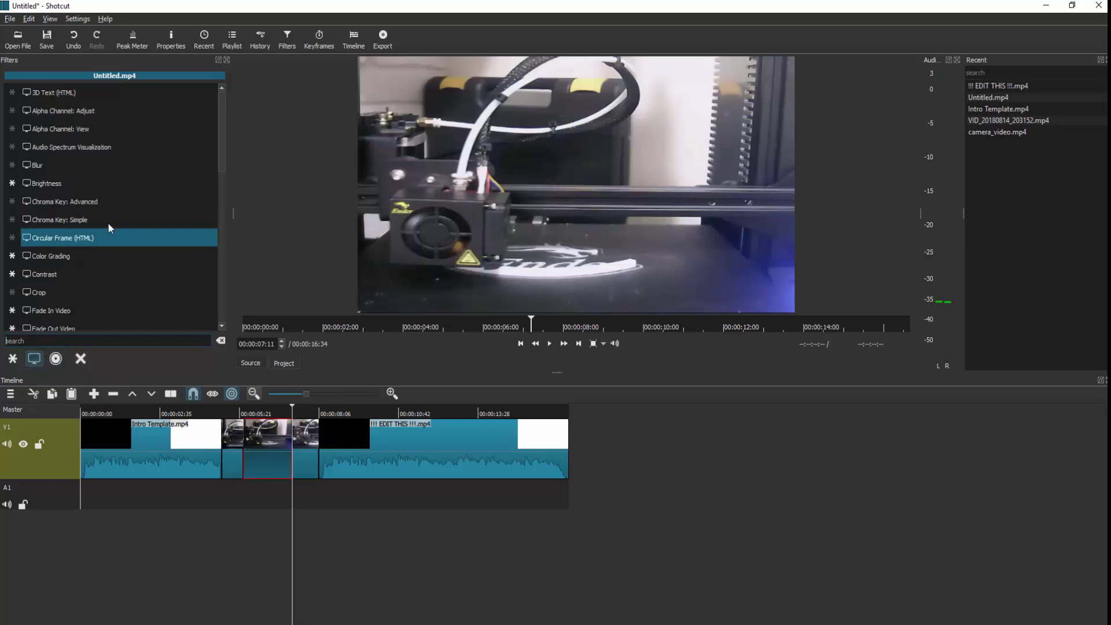
click(13, 359)
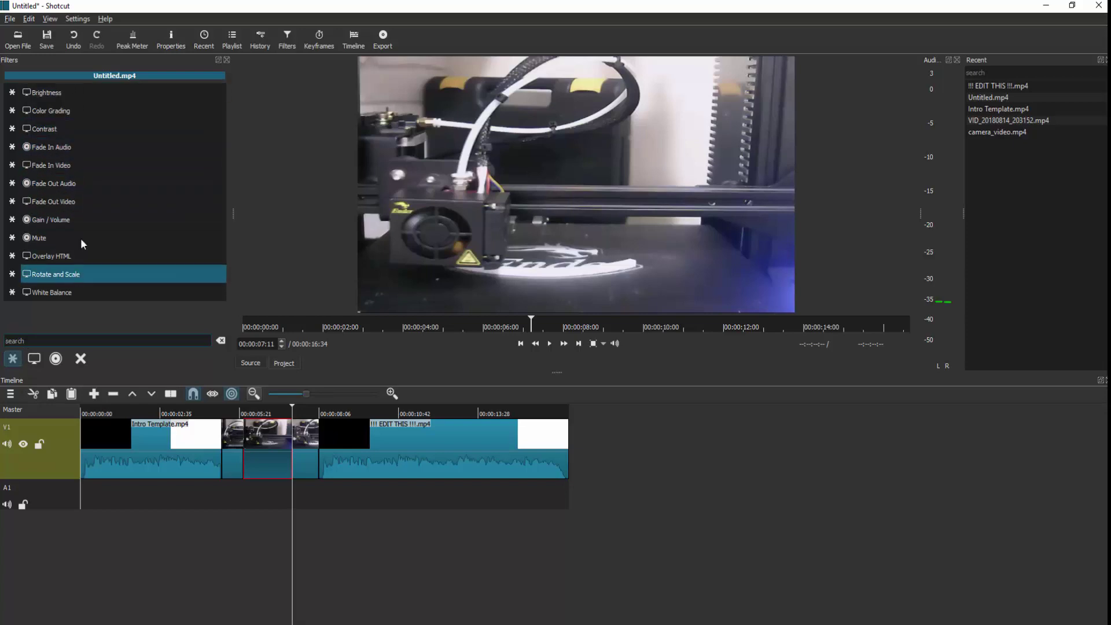
- Add a Text filter and replace its #timecode# placeholder with '3D Printing'
click(43, 343)
text(text)
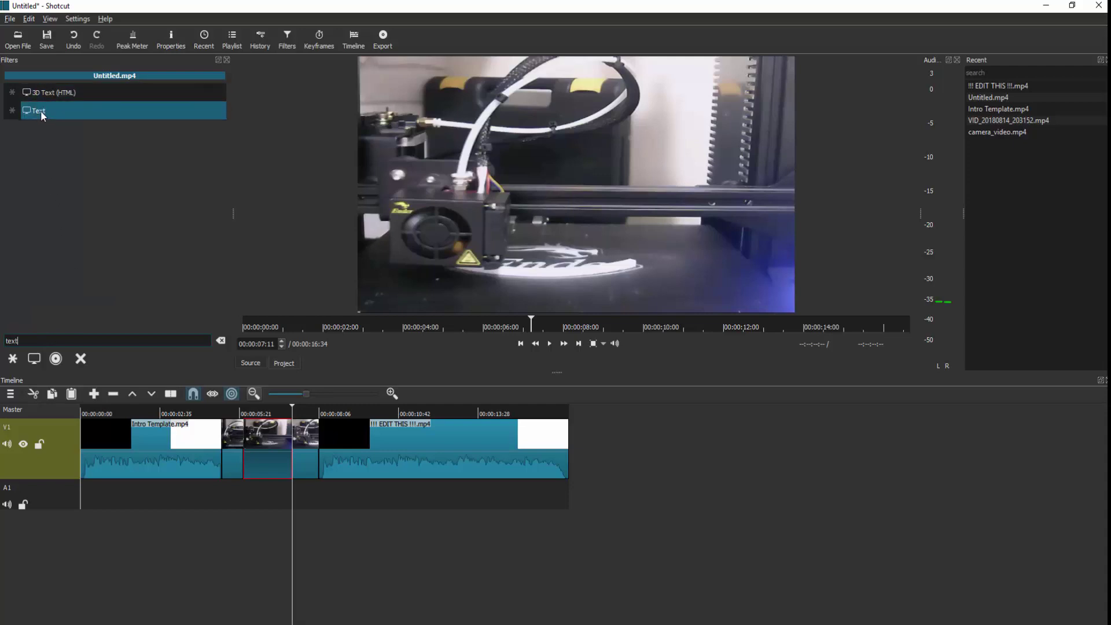
click(41, 113)
drag(90, 213, 30, 218)
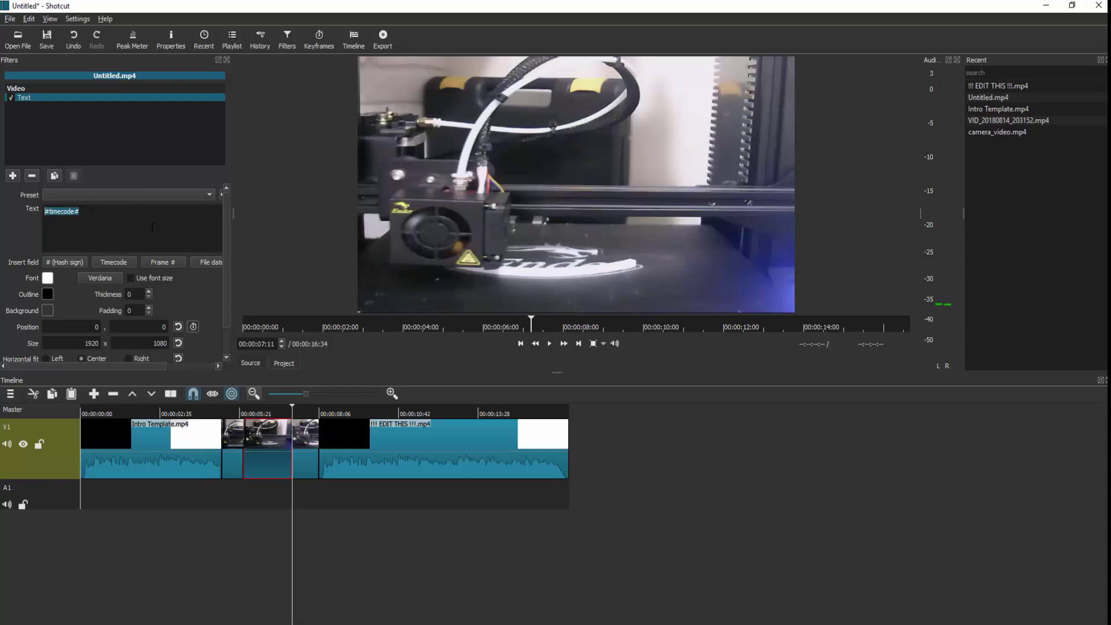
key(BackSpace)
text(£)
key(BackSpace)
text(3D Printing)
- Resize and move the '3D Printing' title to position 523, 224, then play it back to check
drag(290, 405, 271, 407)
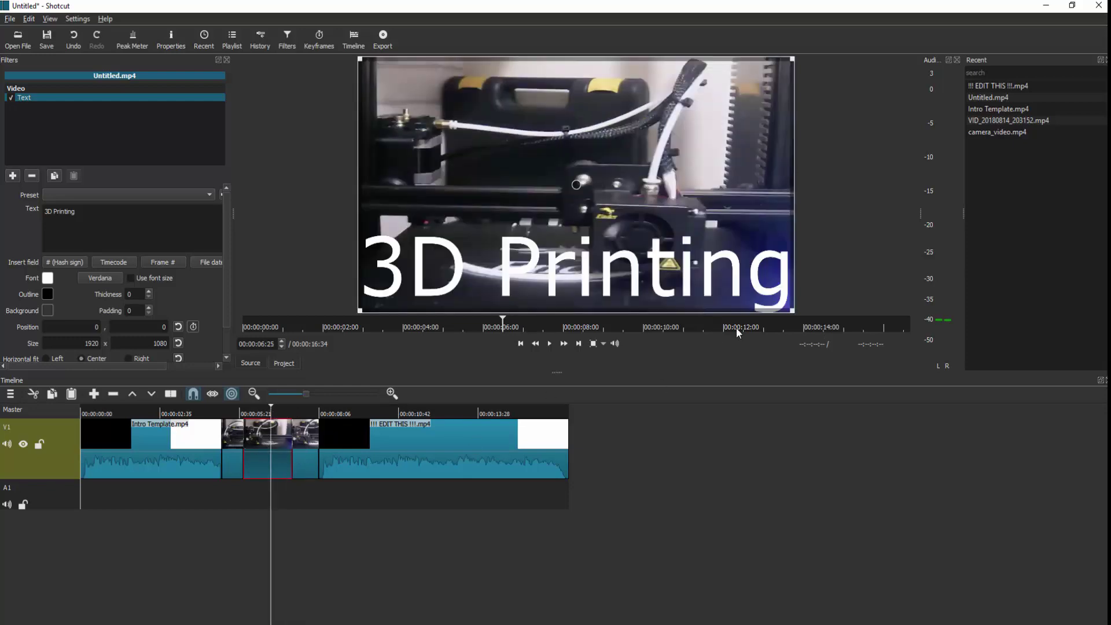
drag(786, 304, 577, 135)
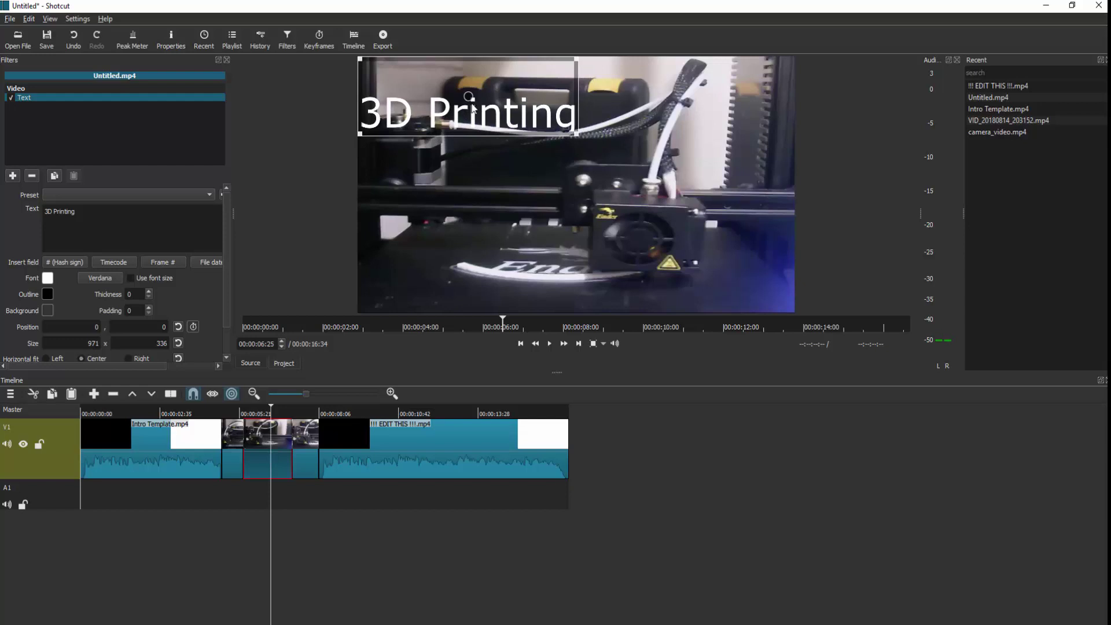
drag(478, 105, 589, 162)
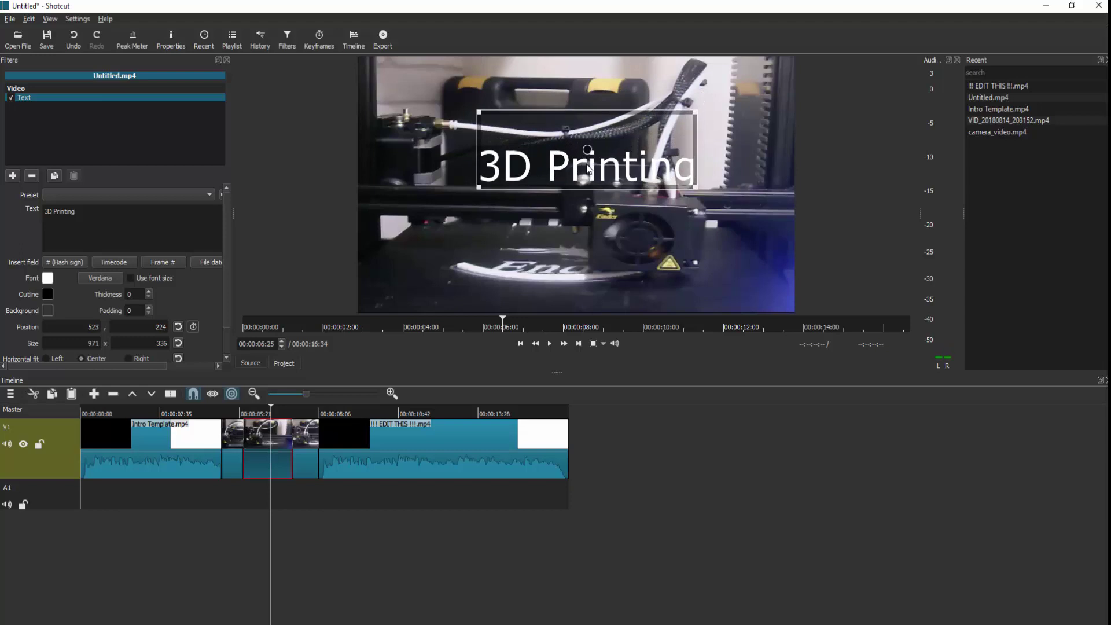
drag(271, 409, 233, 400)
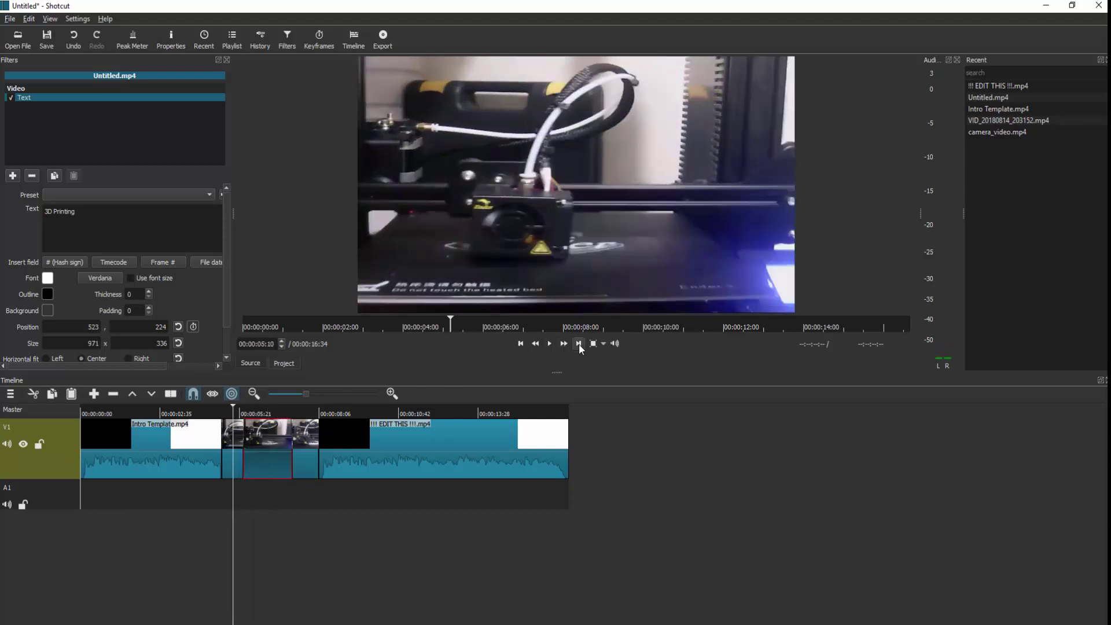
click(550, 343)
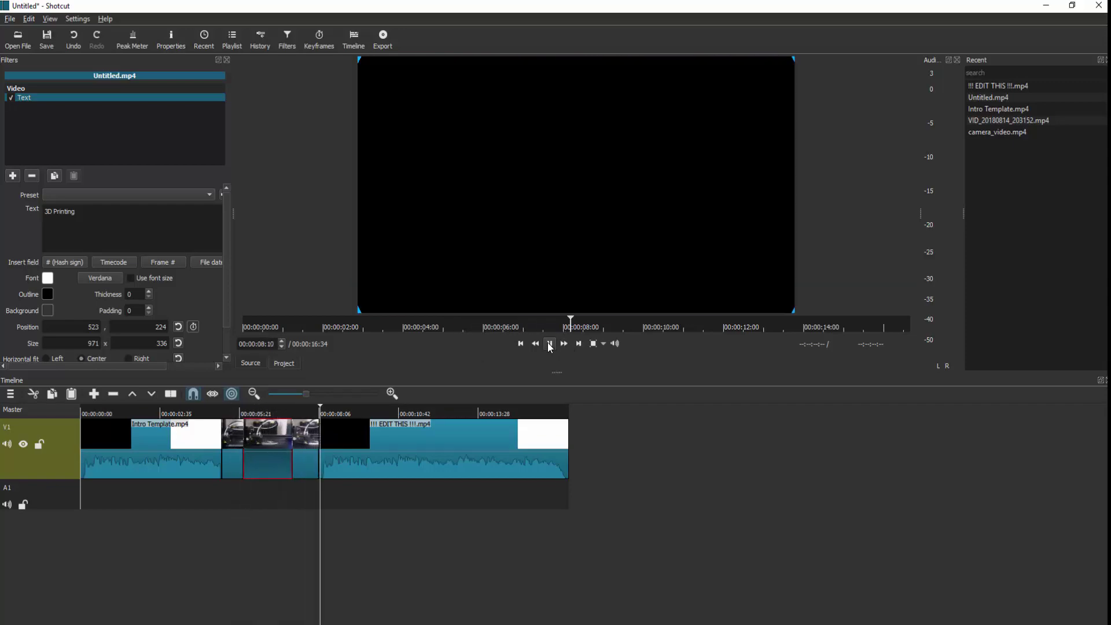
key(space)
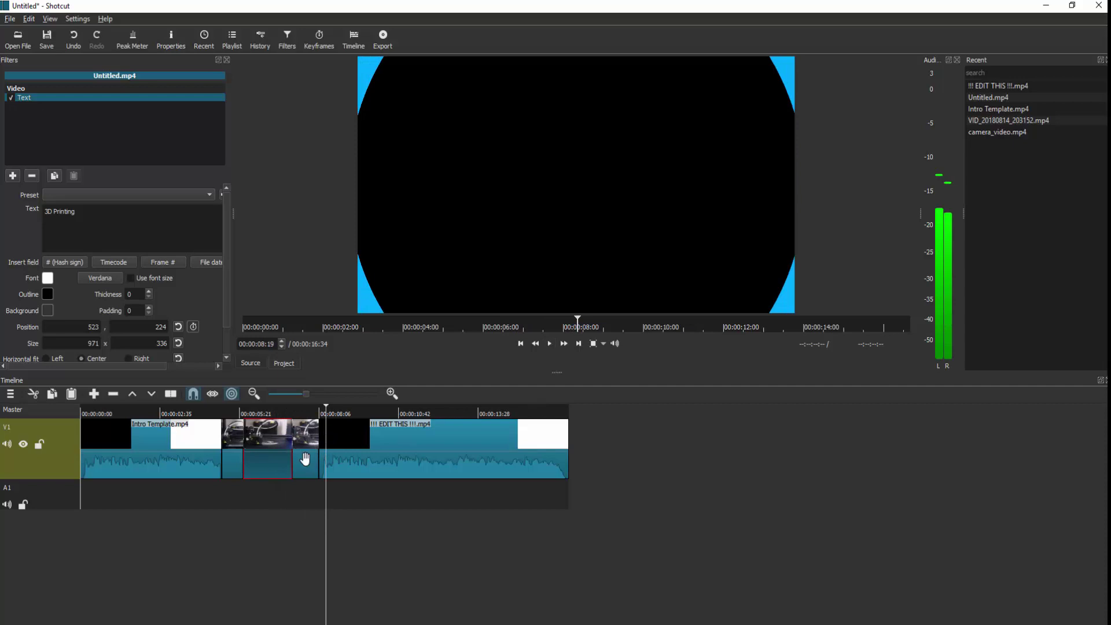
- Add a Fade Out Video filter to Intro Template.mp4 and to the !!! EDIT THIS !!! clip
click(150, 443)
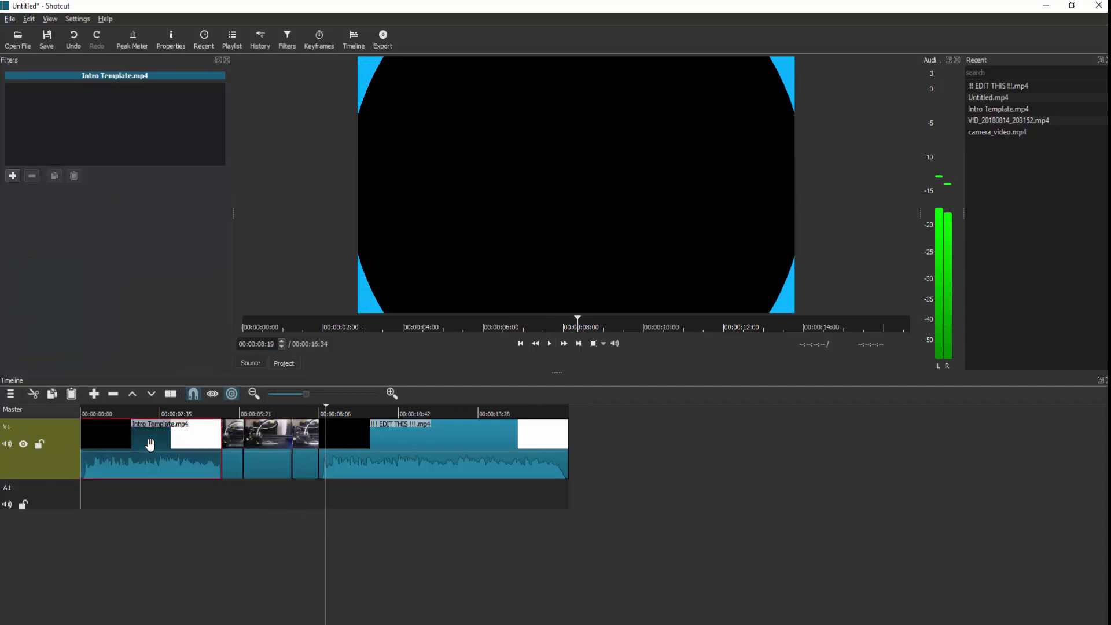
click(12, 177)
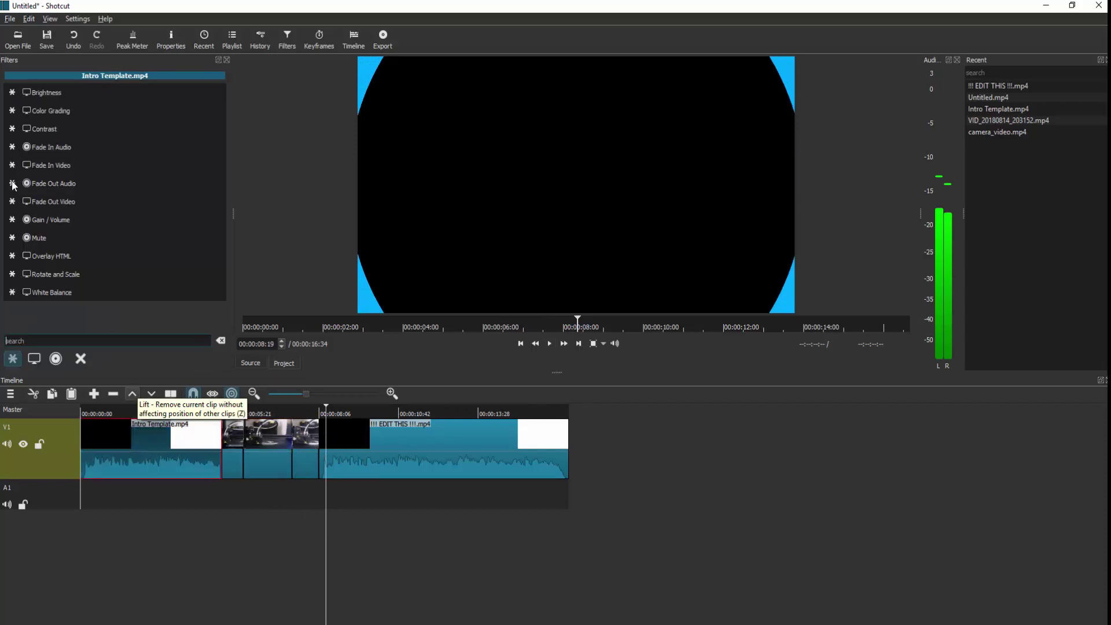
click(74, 206)
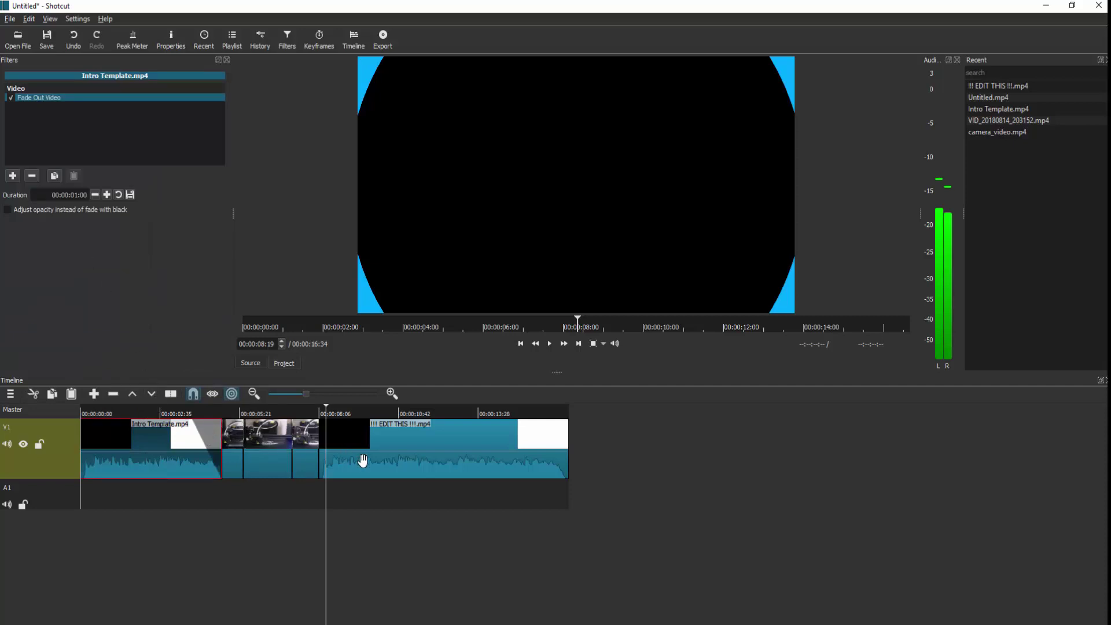
click(440, 449)
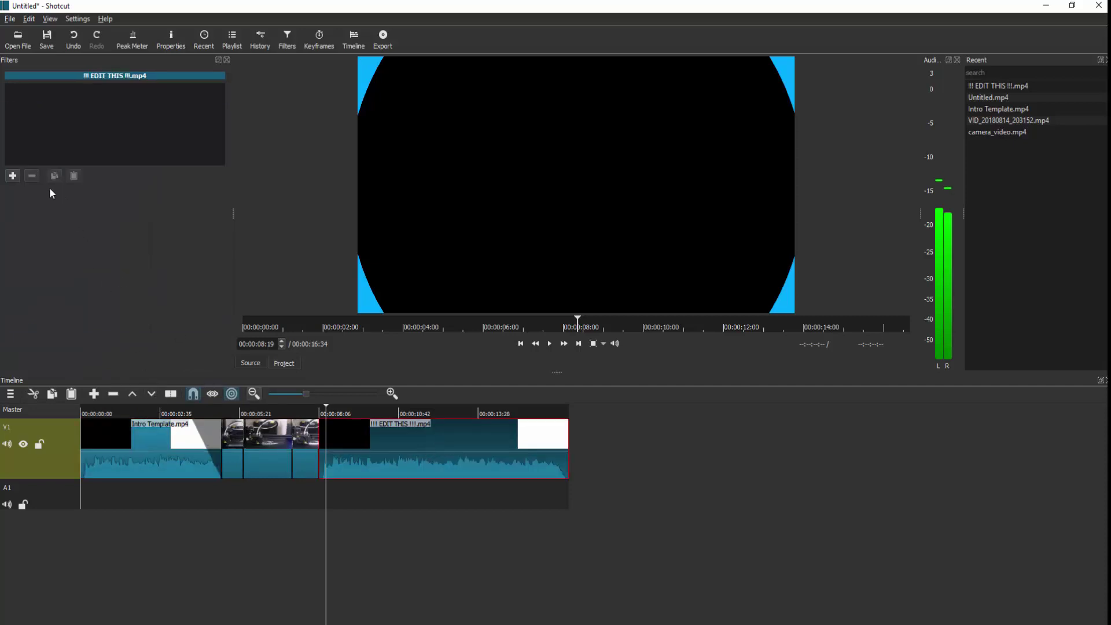
click(16, 177)
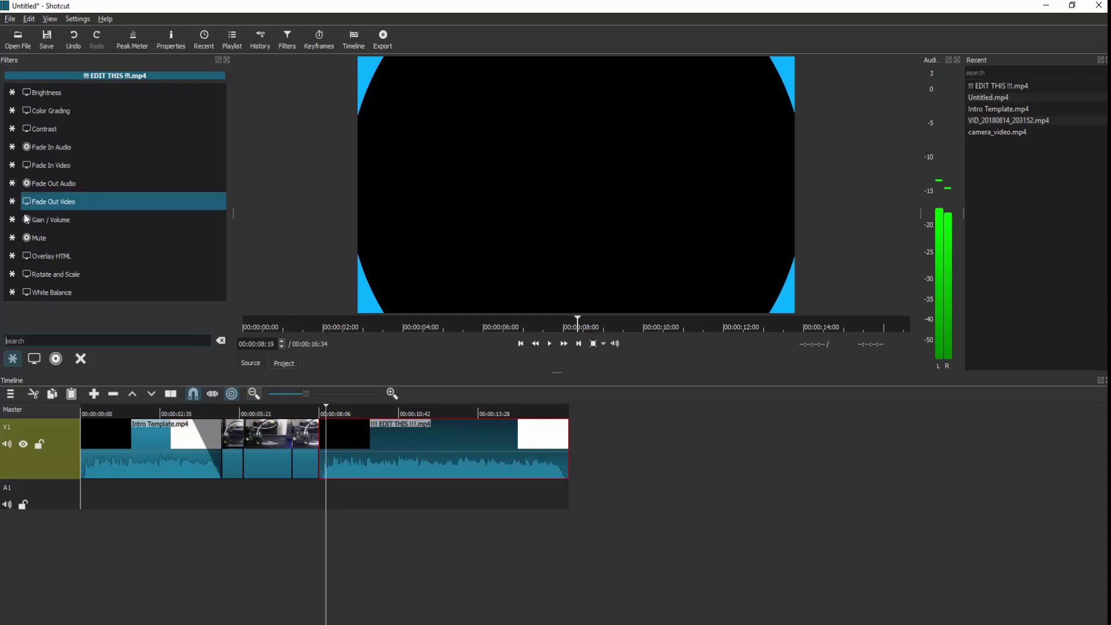
click(73, 196)
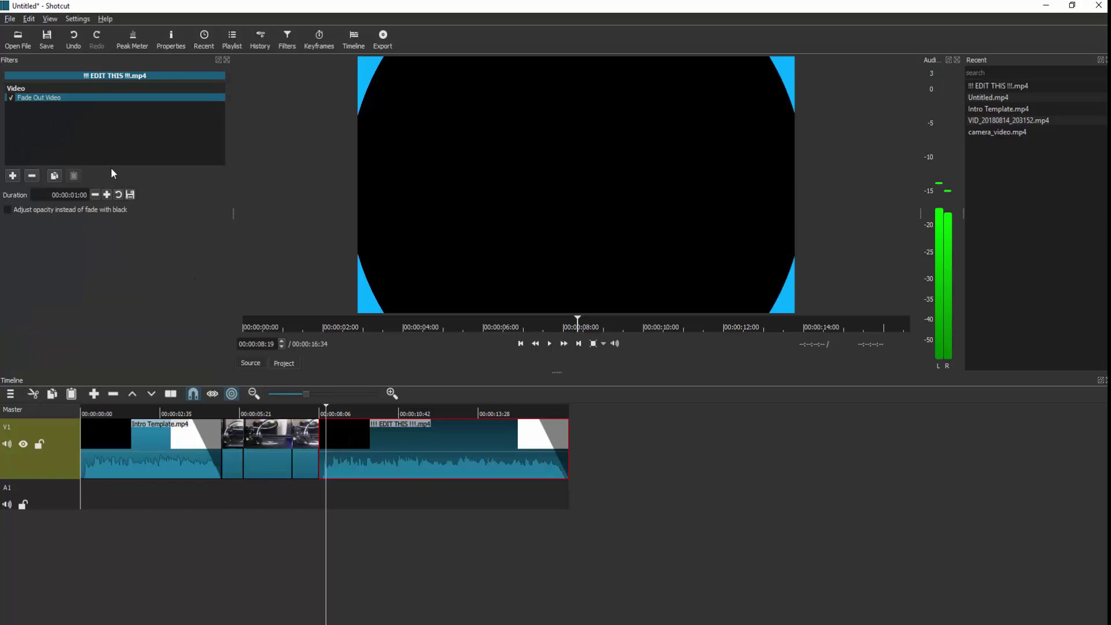
- Add Fade In Video filters to the !!! EDIT THIS !!! and Intro Template clips, then return to 00:00:00:00
click(292, 466)
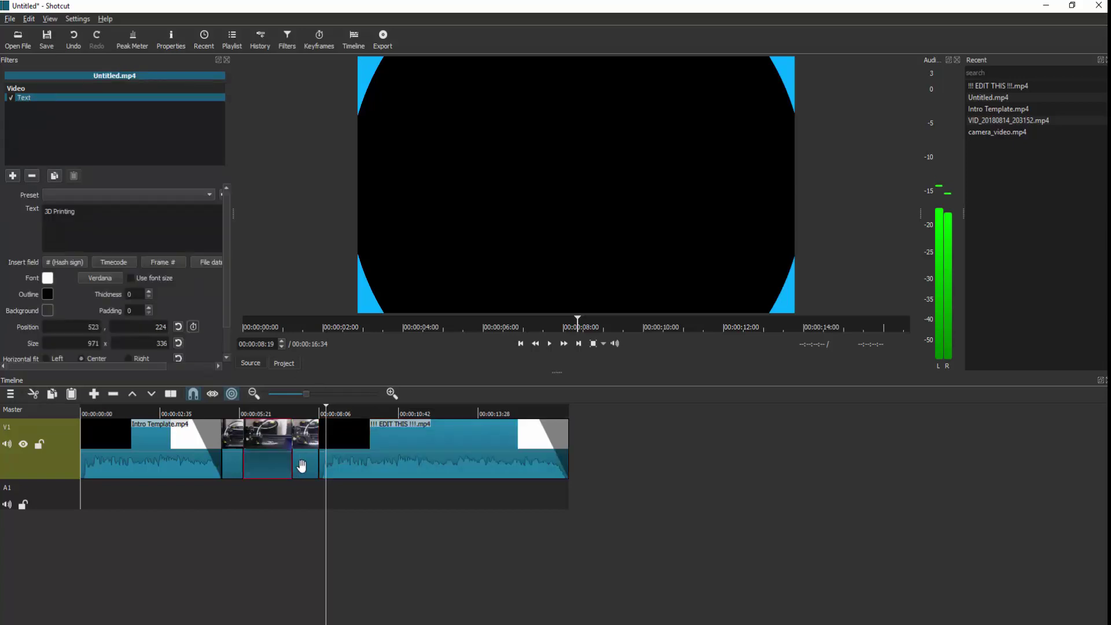
click(375, 438)
click(13, 177)
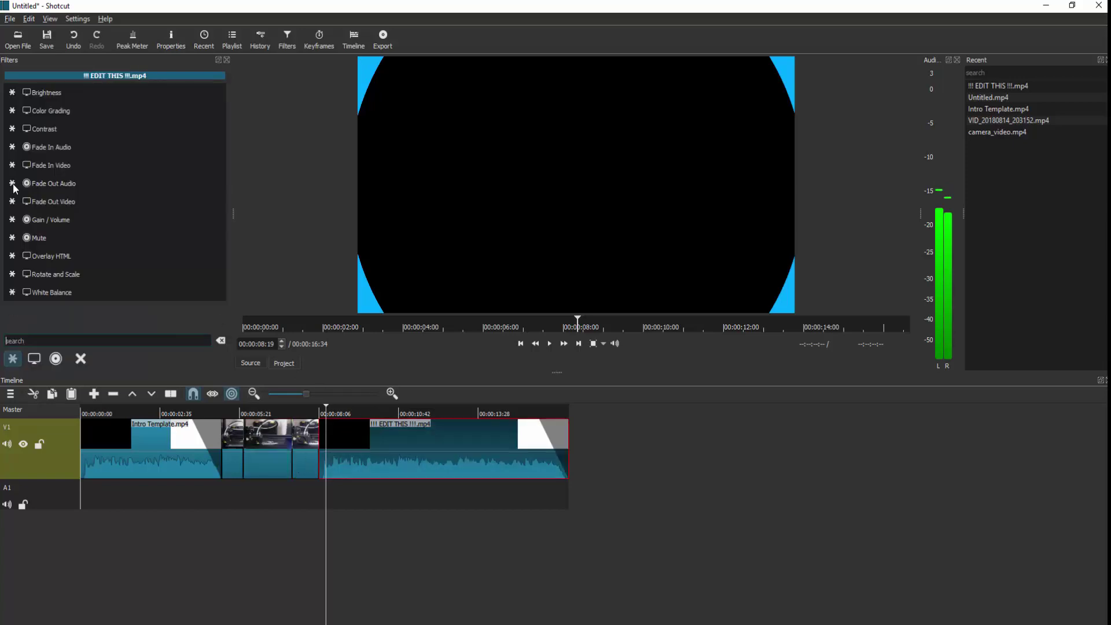
click(60, 169)
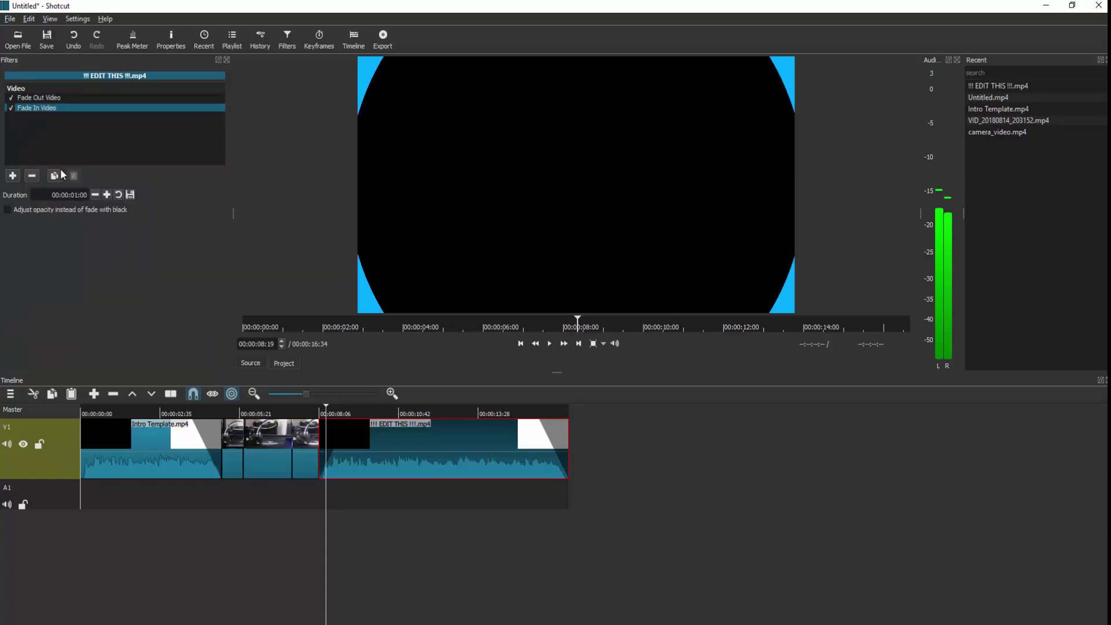
click(153, 439)
click(13, 175)
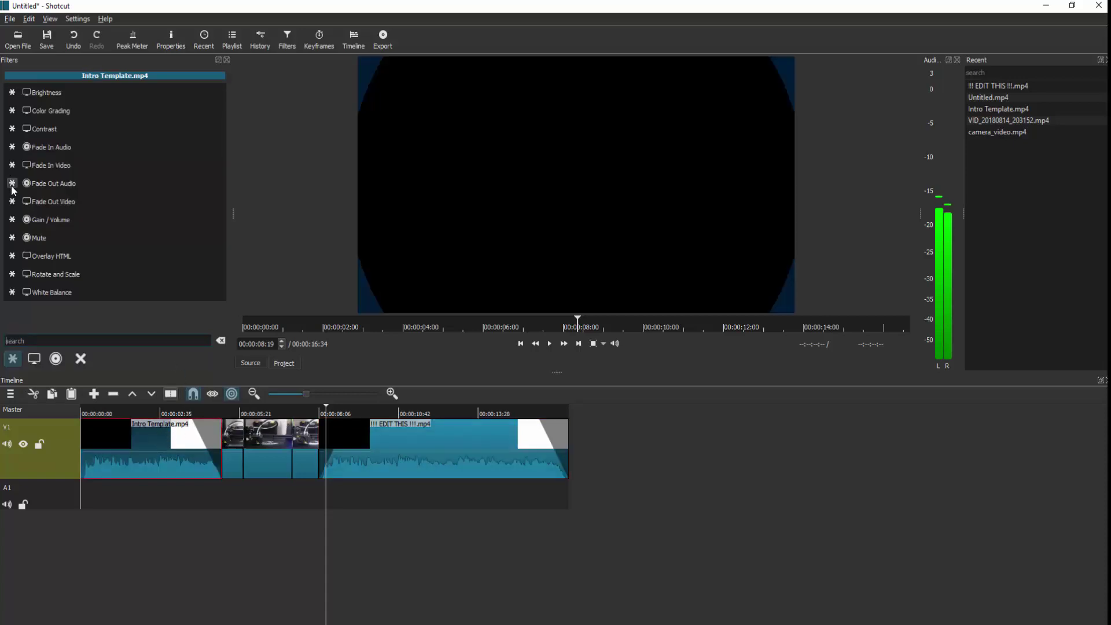
click(62, 167)
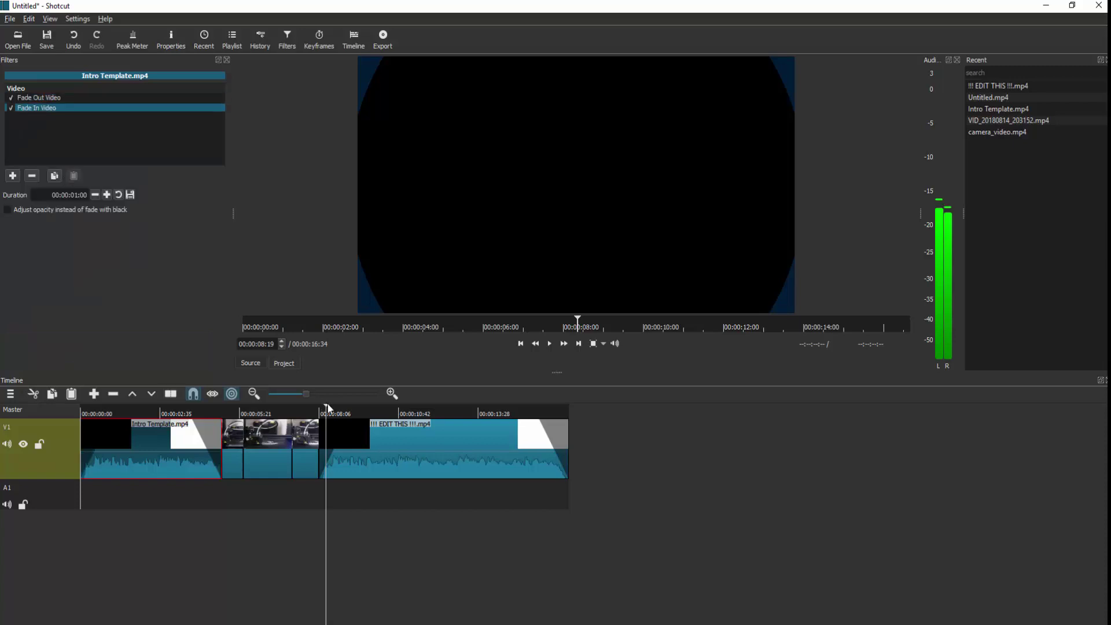
drag(327, 406, 60, 406)
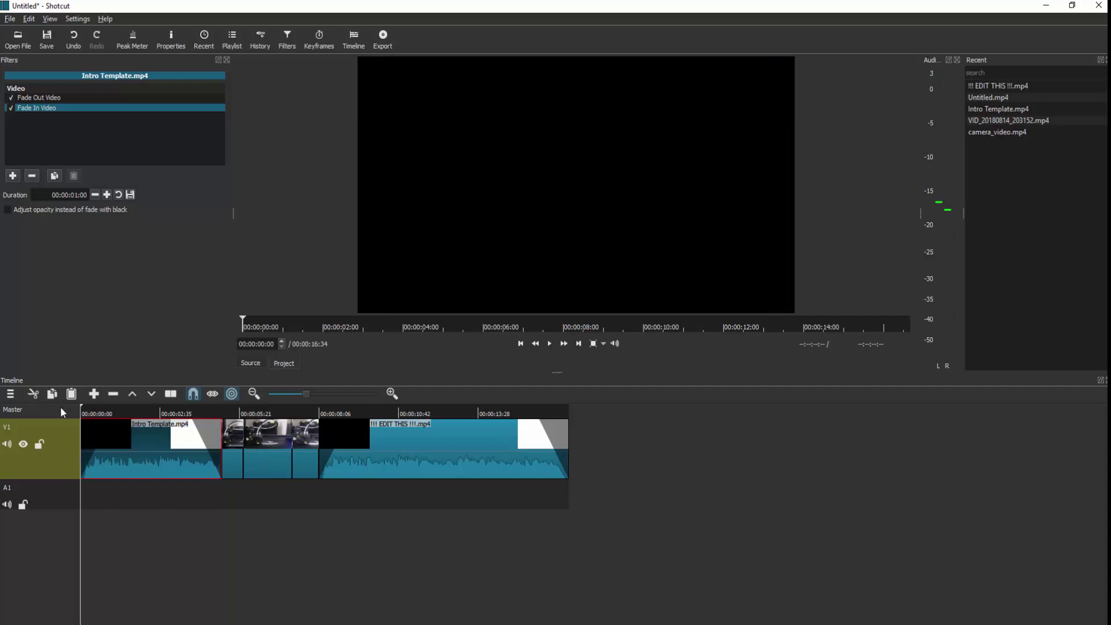
- Play the edited timeline through to 00:00:16:33, then switch to the YouTube Audio Library in Chrome
click(554, 342)
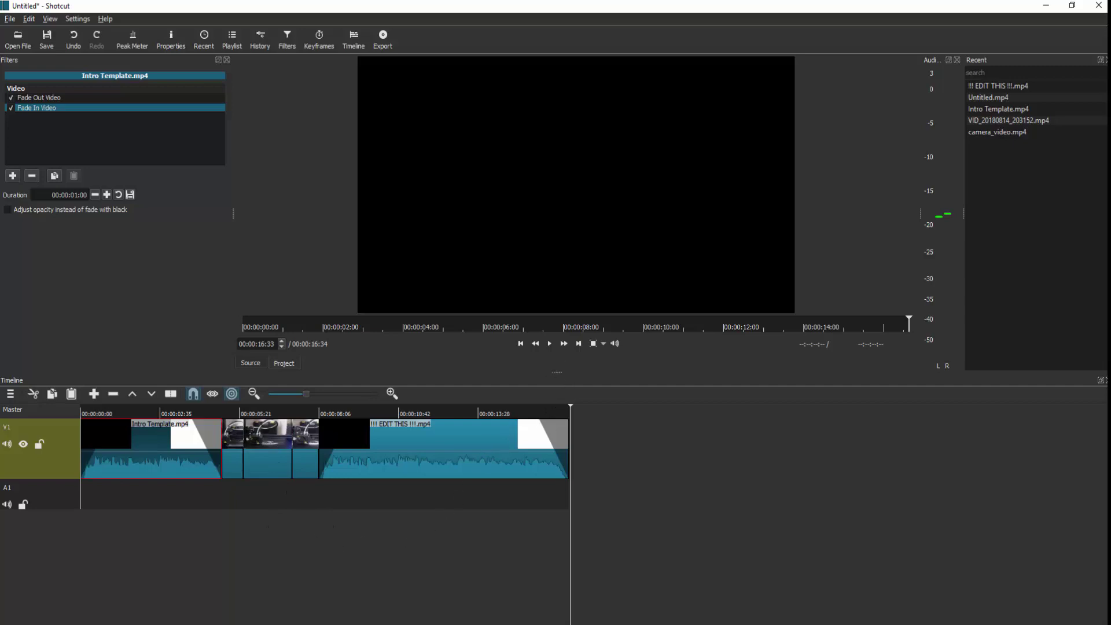
key(alt+Tab)
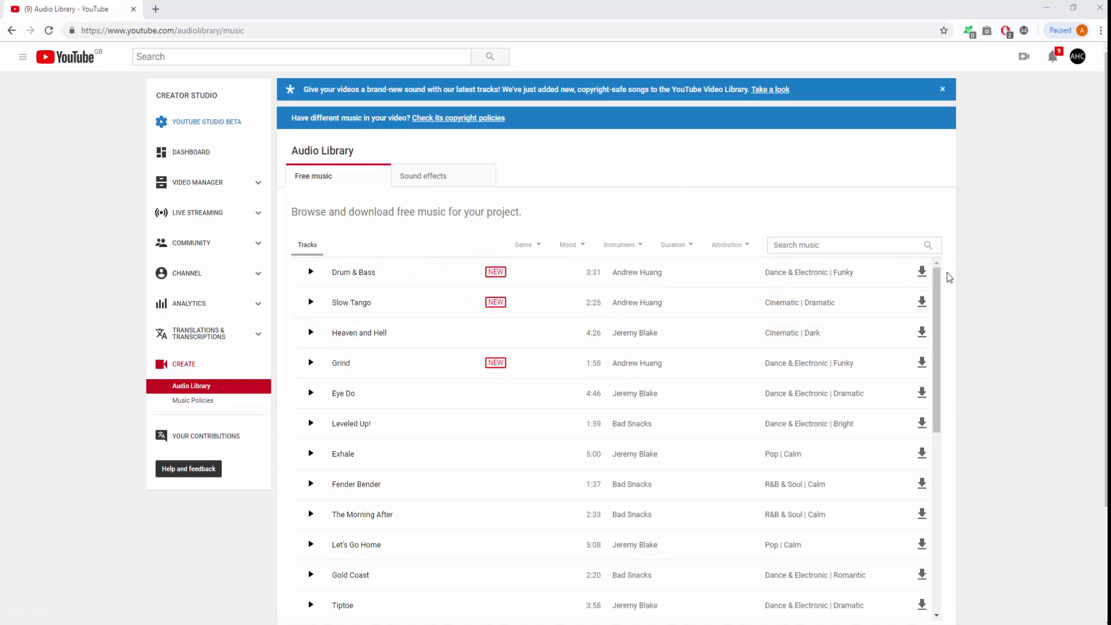
- Preview the Drum & Bass track, download it as Drum_Bass.mp3, and minimize Chrome
scroll(345, 390, down, 5)
scroll(345, 392, up, 3)
scroll(347, 388, up, 2)
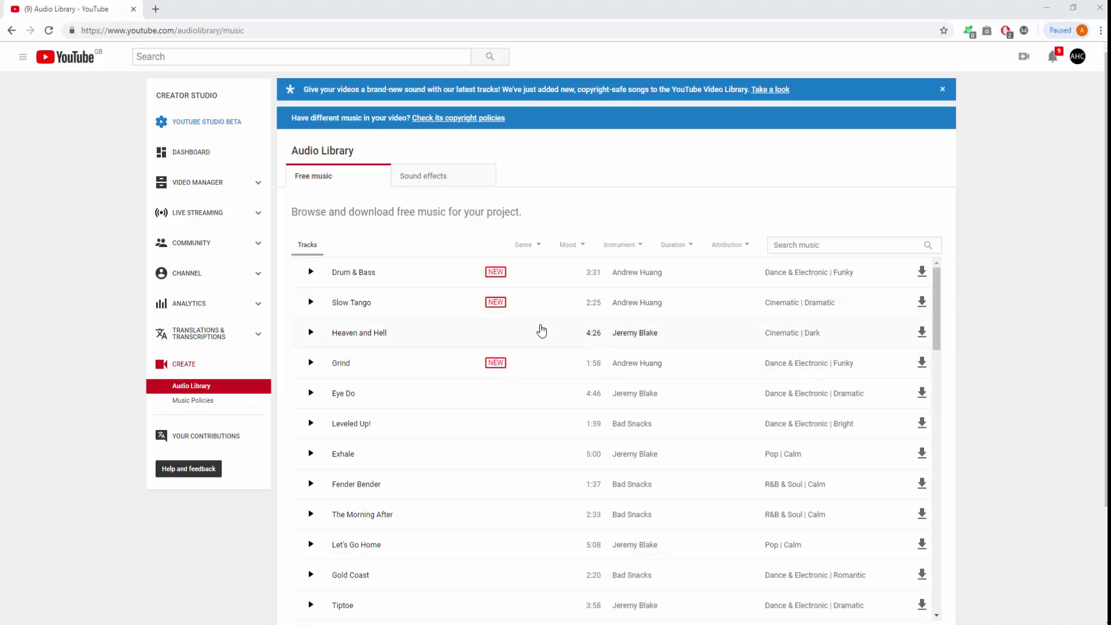
click(310, 272)
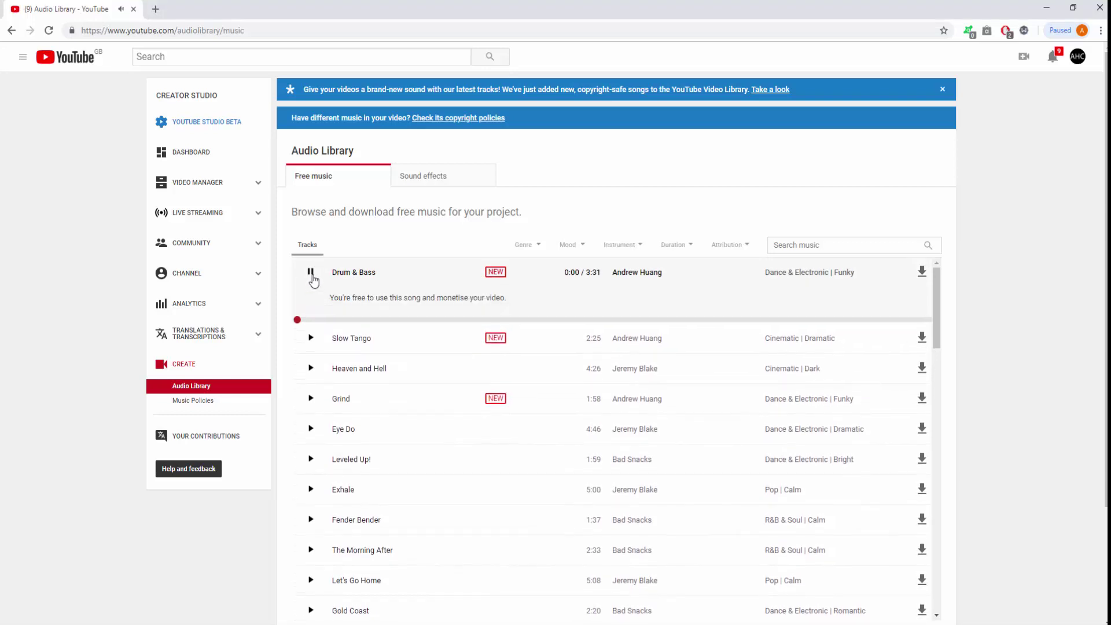
click(310, 274)
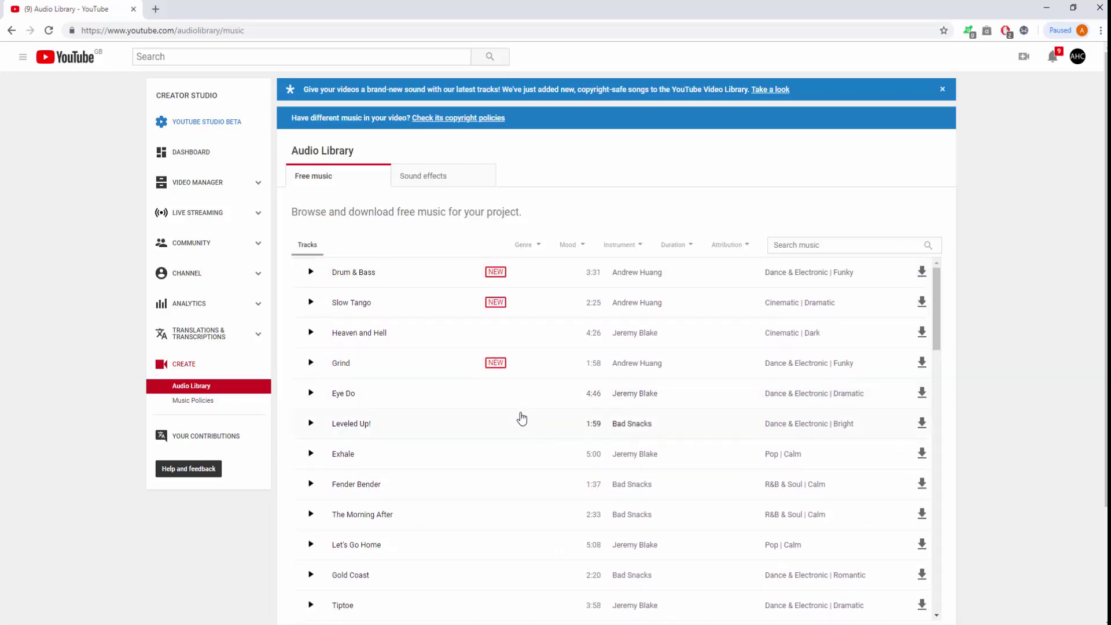
click(922, 272)
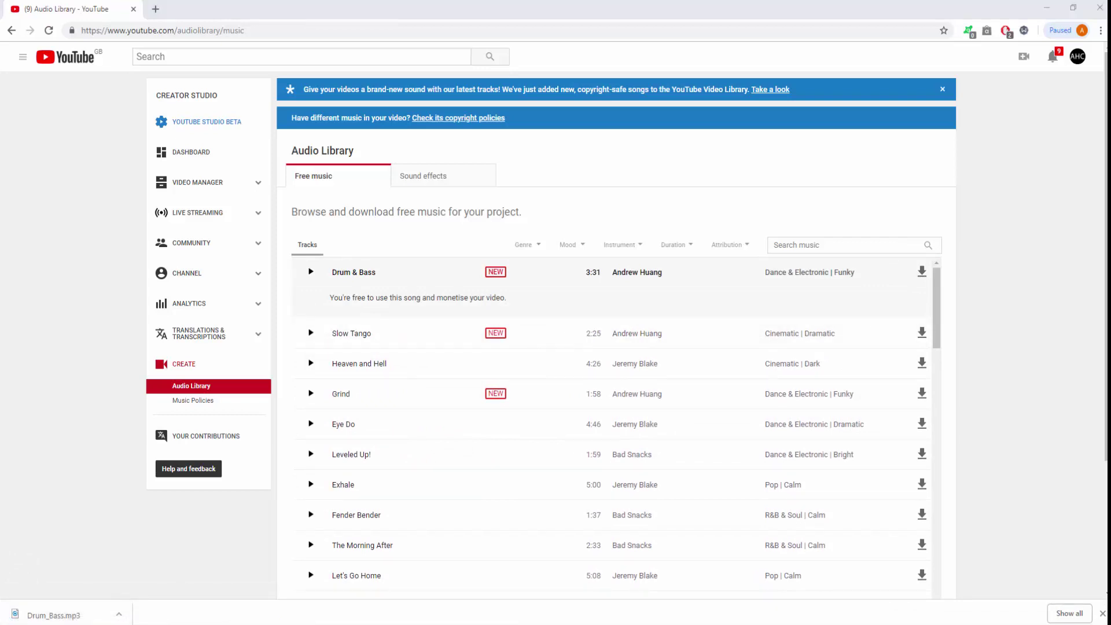
click(1046, 9)
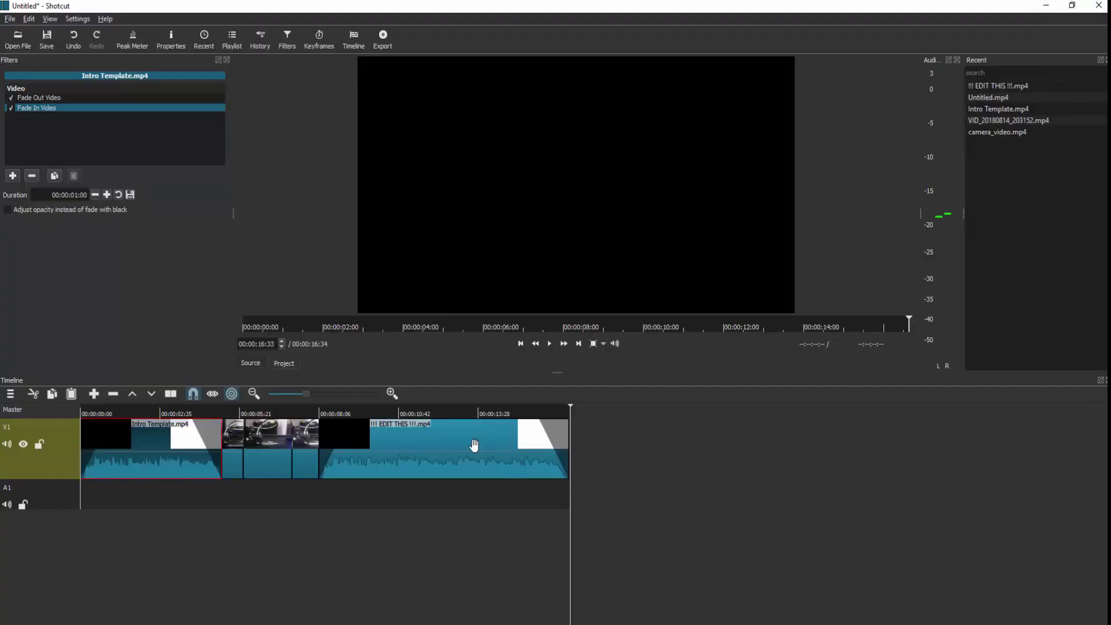
- Open Drum_Bass.mp3, place it on track A1, and align its start with the printer clip
click(24, 43)
double_click(273, 122)
drag(520, 244, 207, 492)
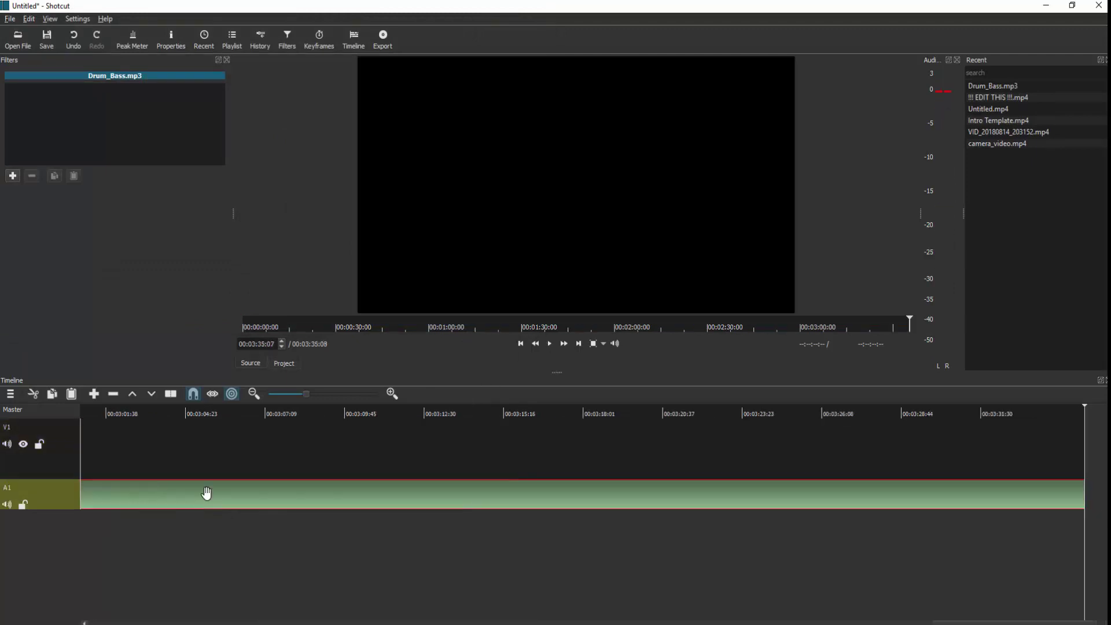
drag(1047, 619, 103, 614)
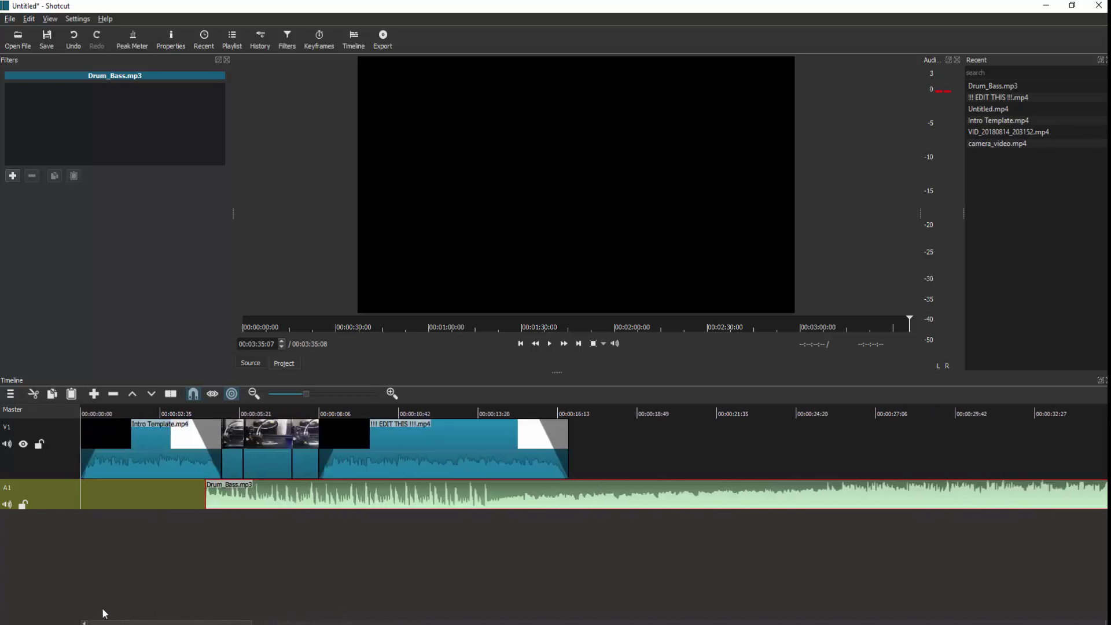
mouse_move(287, 501)
mouse_down()
mouse_move(313, 505)
mouse_move(301, 498)
mouse_up()
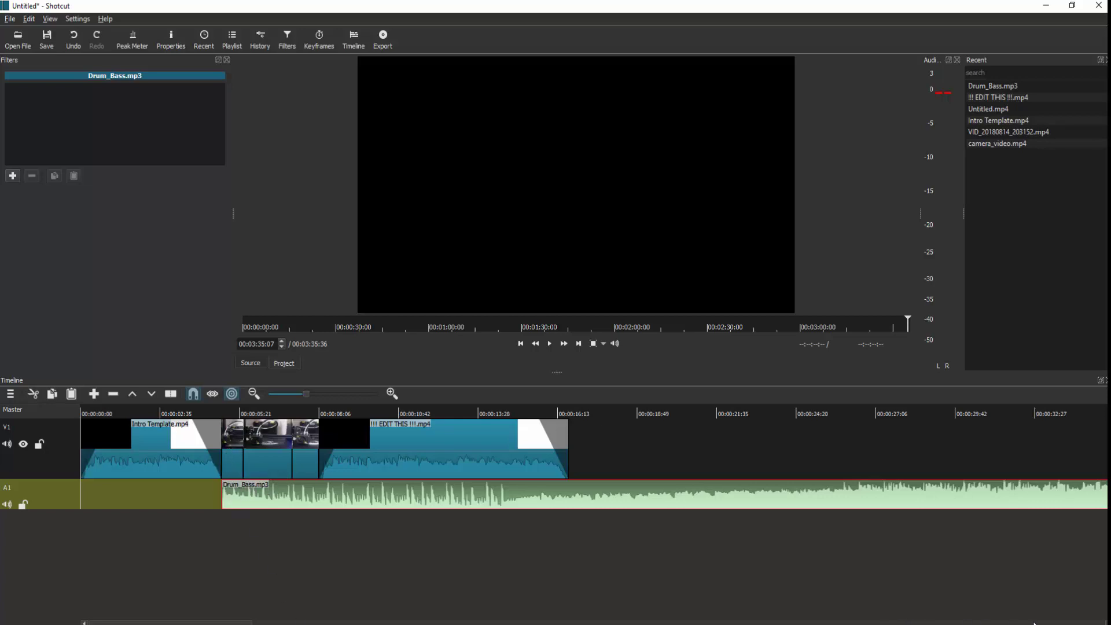
drag(169, 623, 195, 623)
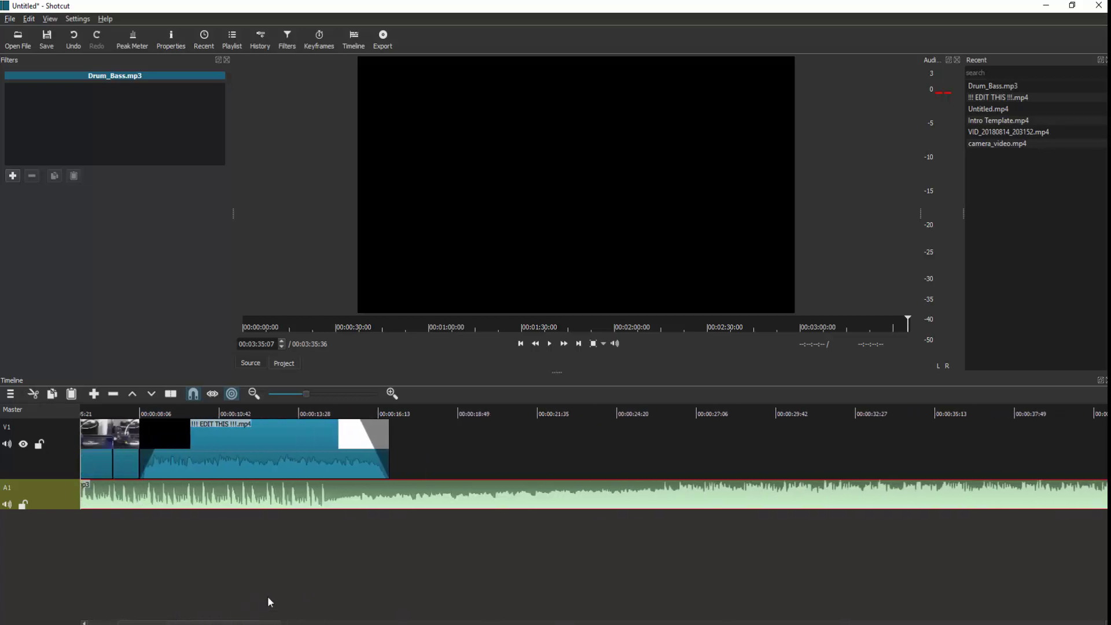
click(39, 427)
key(Home)
key(space)
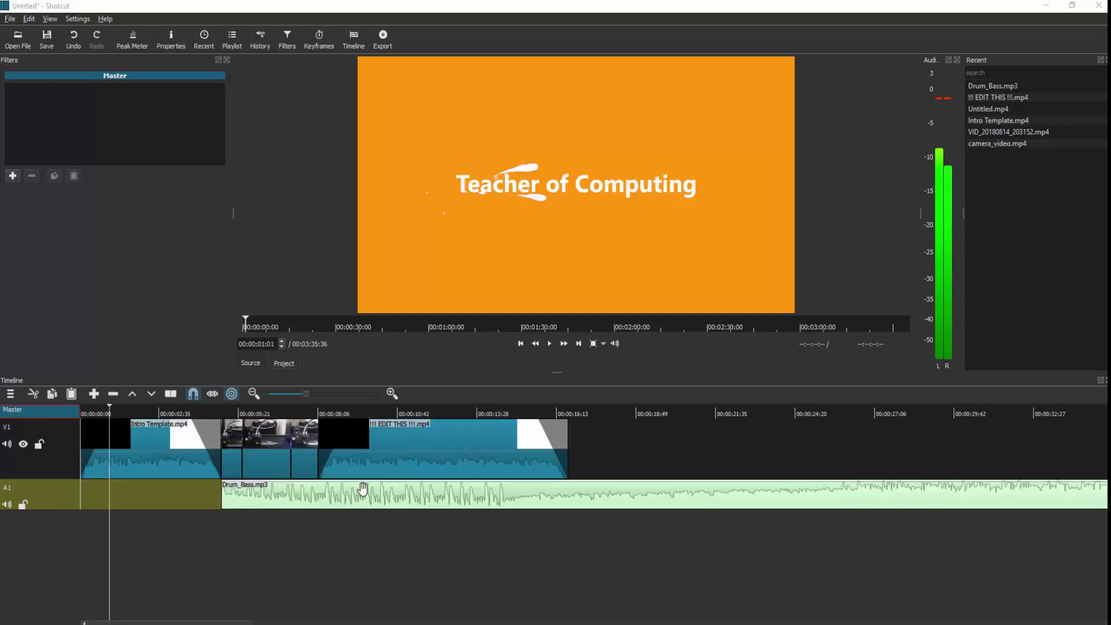
click(313, 415)
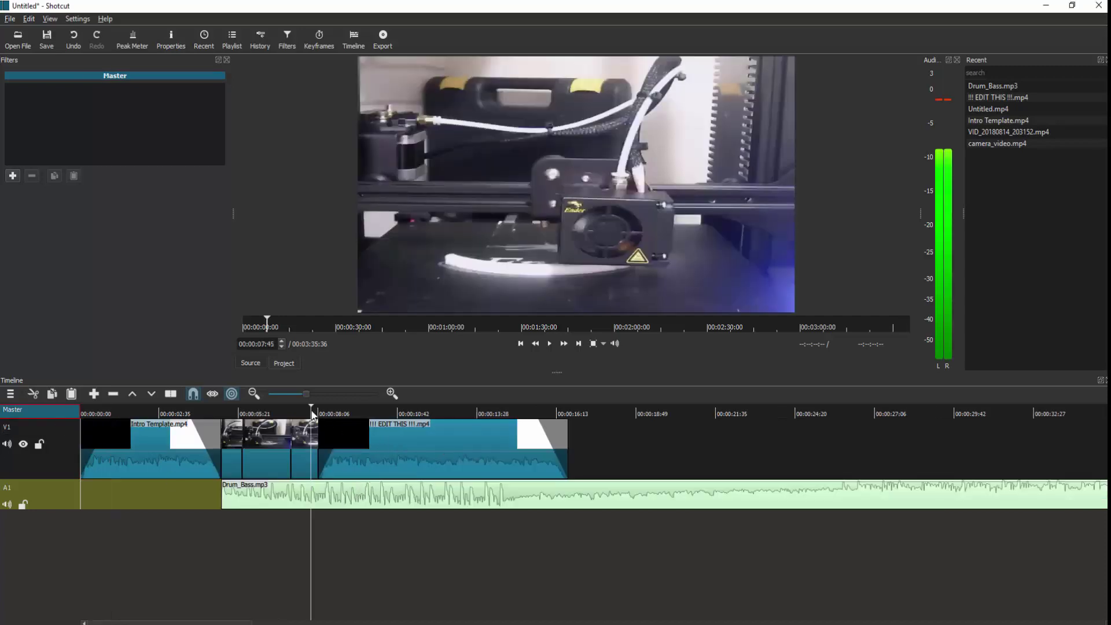
click(317, 412)
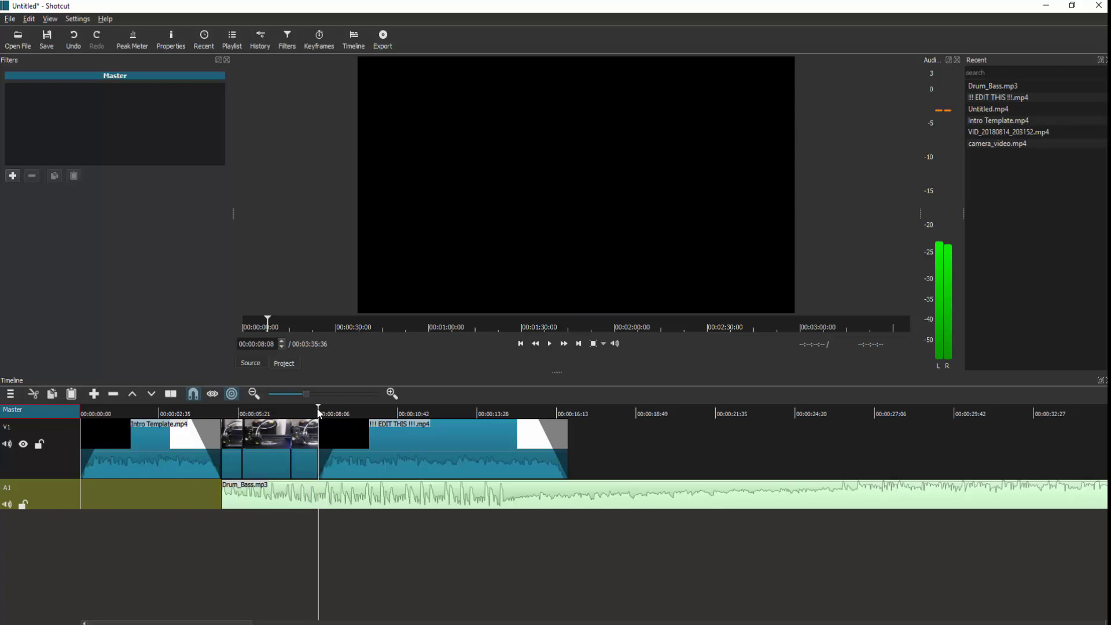